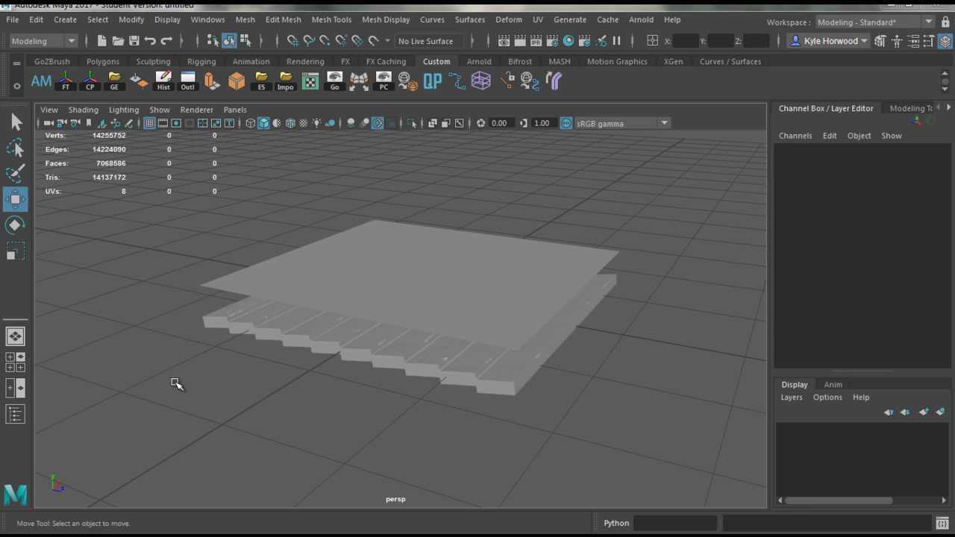
- Turn off screen-space ambient occlusion in the perspective view of the planks and plane
{"action": "left_click", "coordinate": [315, 327]}
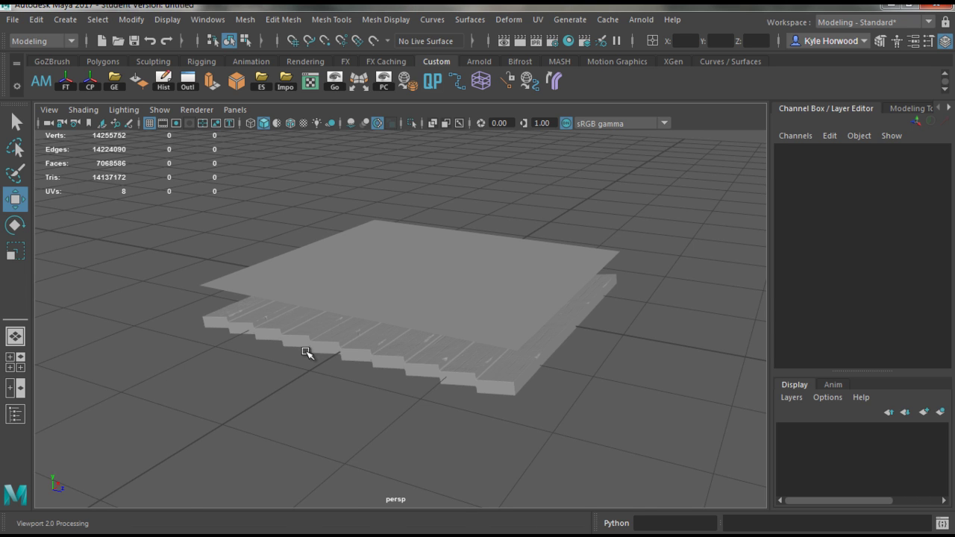
{"action": "key", "text": "f"}
{"action": "left_click", "coordinate": [257, 432]}
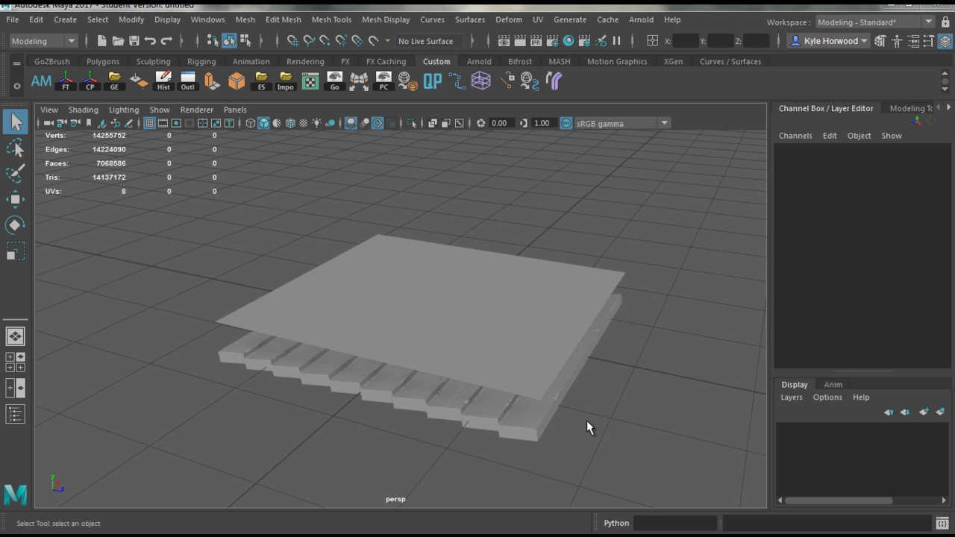
{"action": "mouse_move", "coordinate": [586, 423]}
{"action": "middle_mouse_down", "text": "alt"}
{"action": "mouse_move", "coordinate": [556, 403]}
{"action": "mouse_move", "coordinate": [562, 425]}
{"action": "middle_mouse_up", "text": "alt"}
{"action": "left_click", "coordinate": [351, 124]}
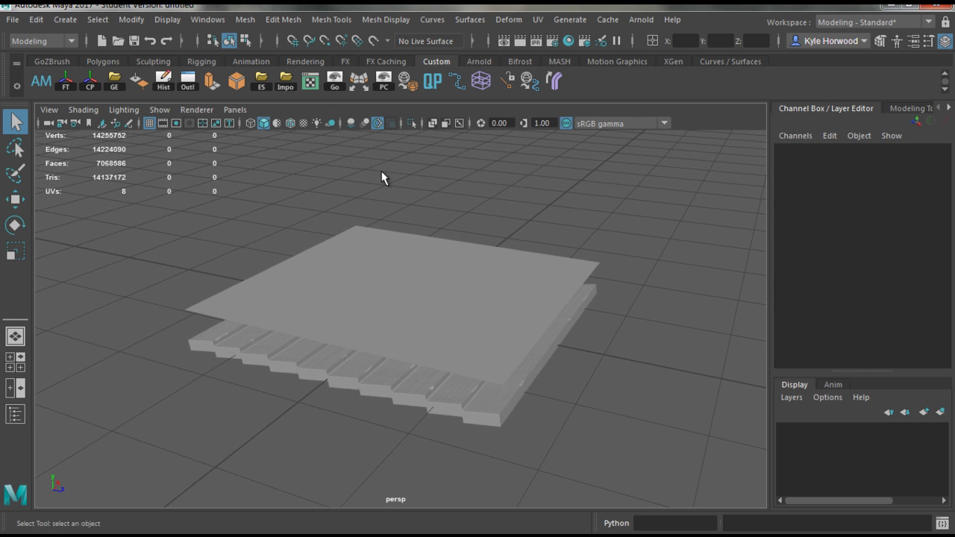
{"action": "middle_click_drag", "start_coordinate": [449, 398], "coordinate": [437, 391], "text": "alt"}
{"action": "left_click_drag", "start_coordinate": [484, 397], "coordinate": [423, 377], "text": "alt"}
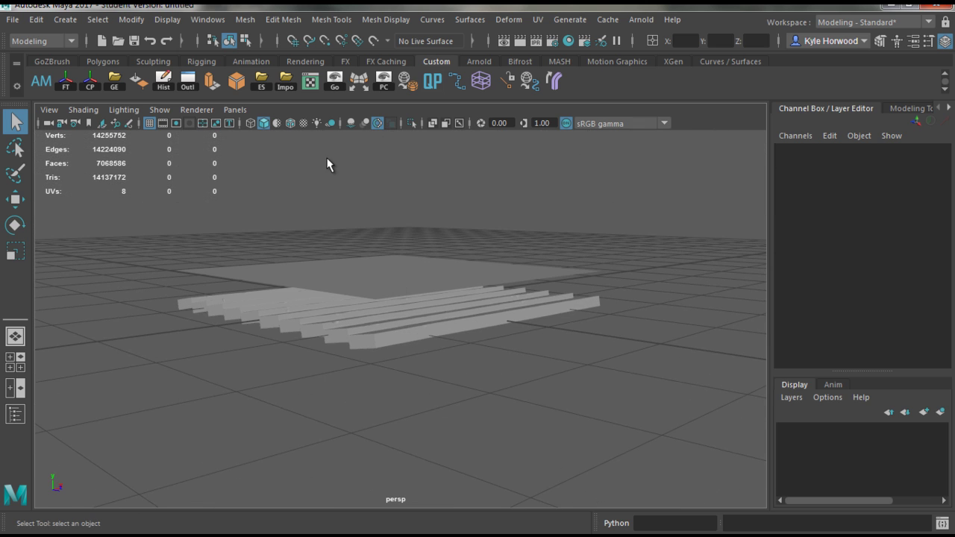
- Open the Outliner and select lp:Box040 to check where the low-poly plane cuts through the planks
{"action": "left_click", "coordinate": [188, 82]}
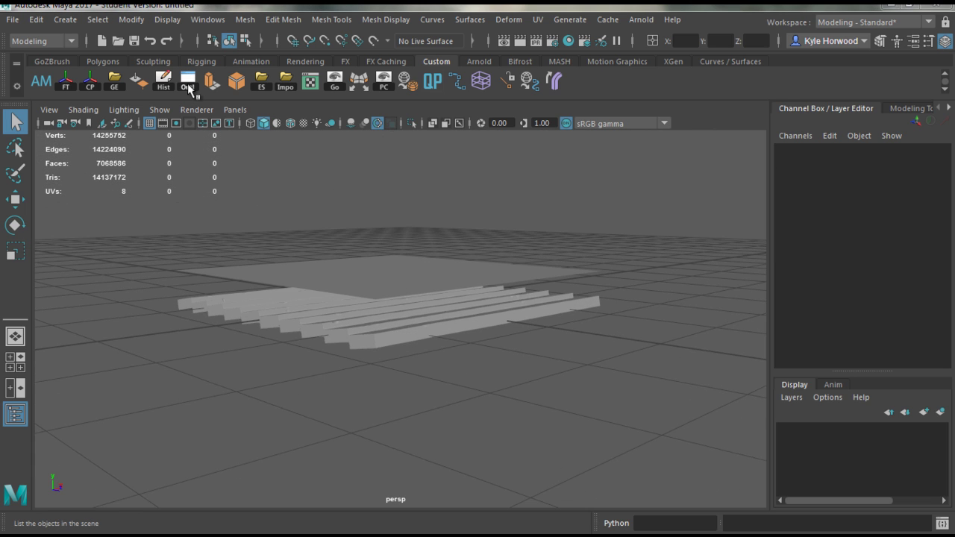
{"action": "left_click_drag", "start_coordinate": [0, 134], "coordinate": [731, 55]}
{"action": "scroll", "coordinate": [701, 357], "scroll_direction": "down", "scroll_amount": 15}
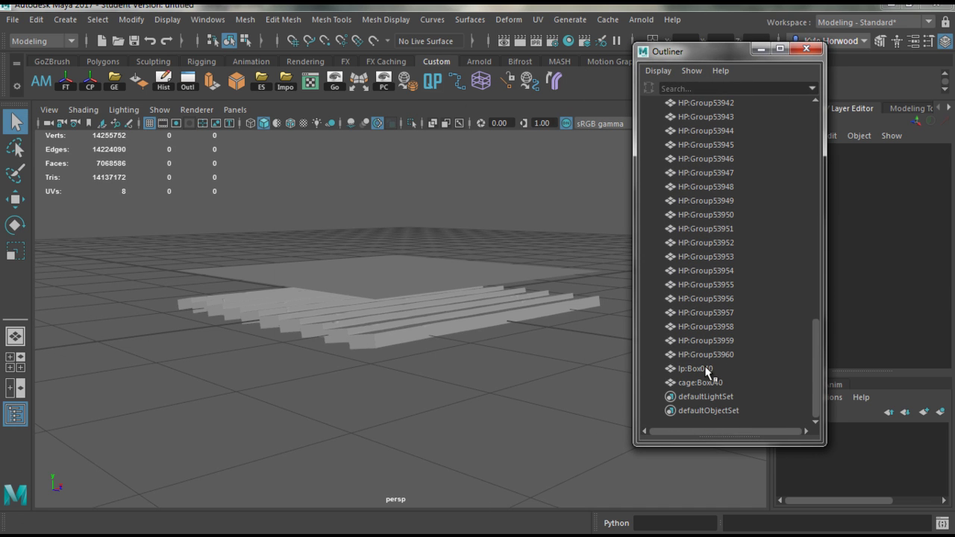
{"action": "left_click", "coordinate": [706, 369]}
{"action": "scroll", "coordinate": [478, 363], "scroll_direction": "up", "scroll_amount": 2}
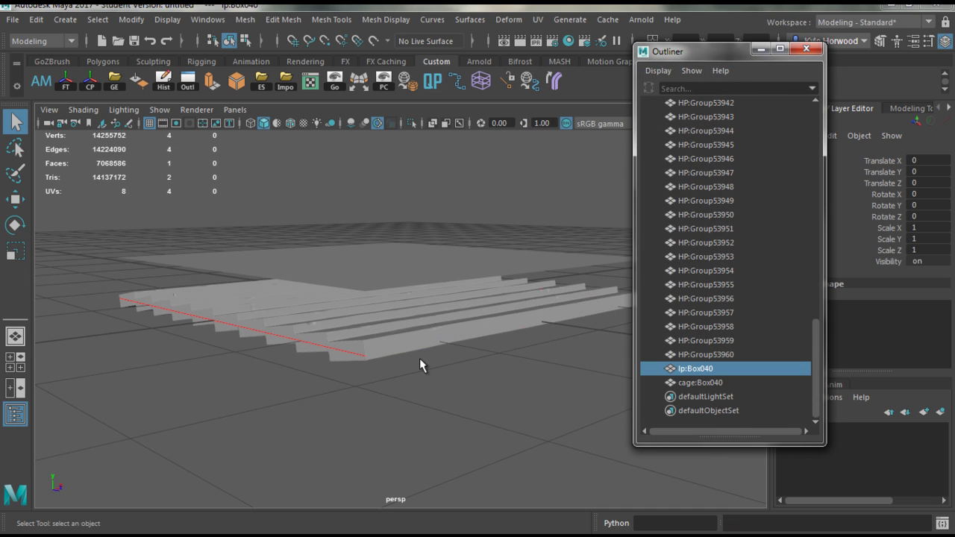
{"action": "left_click_drag", "start_coordinate": [412, 359], "coordinate": [461, 368], "text": "alt"}
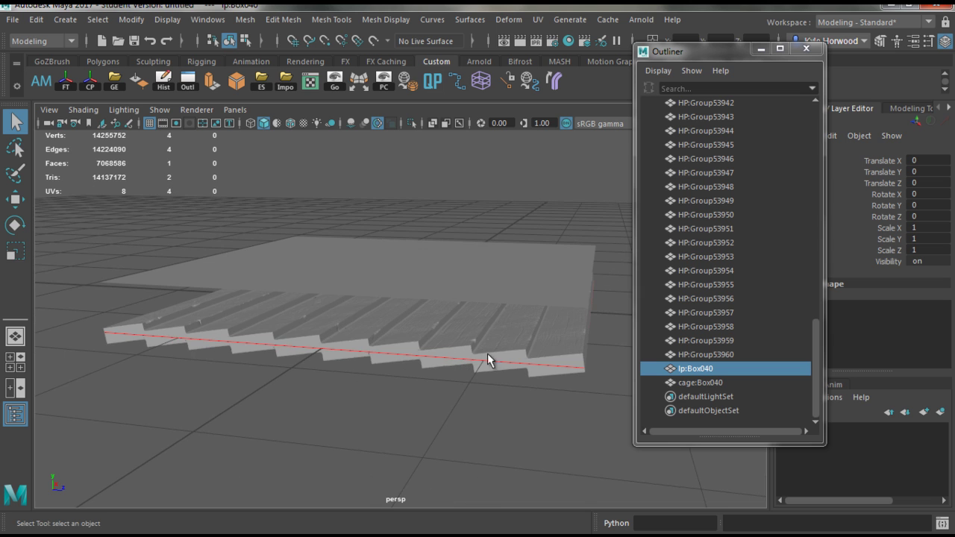
- Select the cage:Box040 plane above the planks and delete it from the scene
{"action": "left_click", "coordinate": [792, 383]}
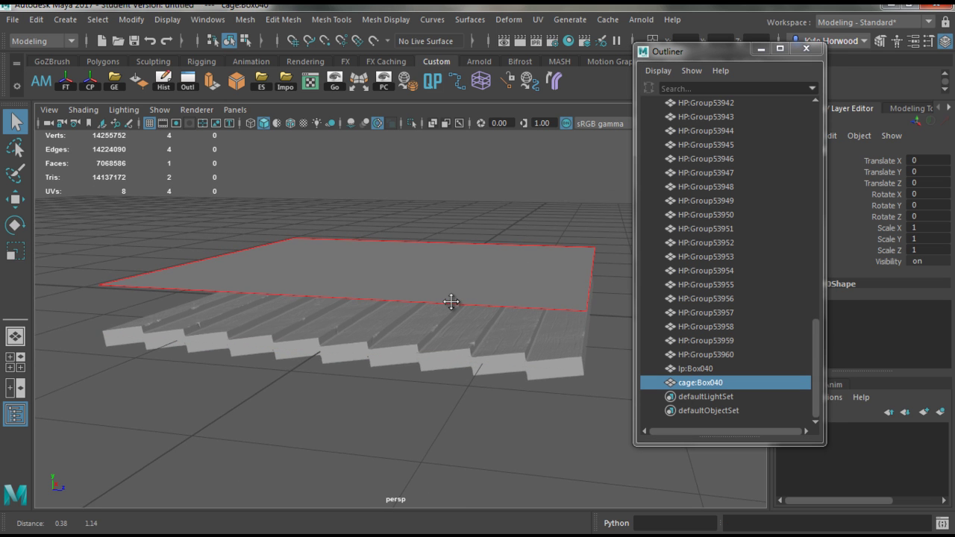
{"action": "left_click_drag", "start_coordinate": [448, 306], "coordinate": [437, 312], "text": "alt"}
{"action": "middle_click_drag", "start_coordinate": [437, 314], "coordinate": [432, 306], "text": "alt"}
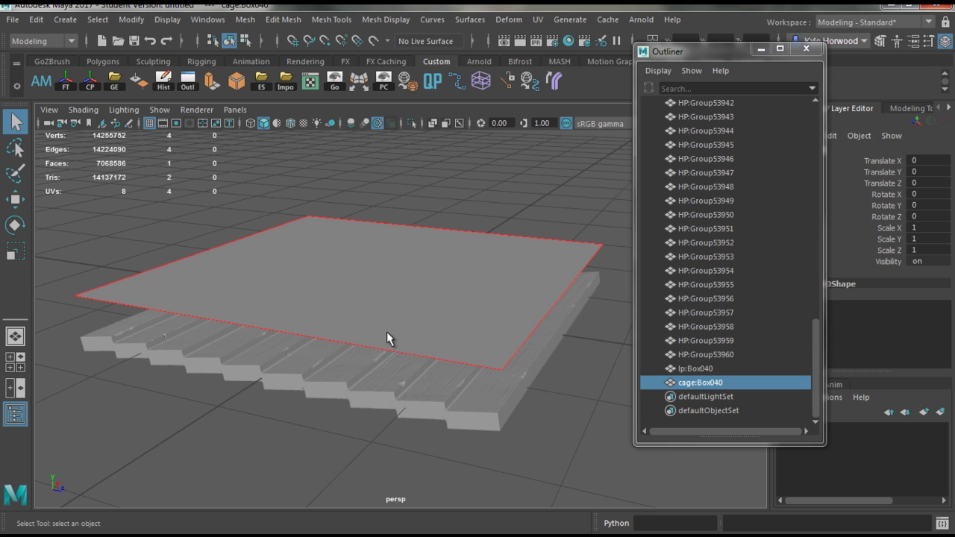
{"action": "left_click", "coordinate": [720, 383]}
{"action": "key", "text": "Delete"}
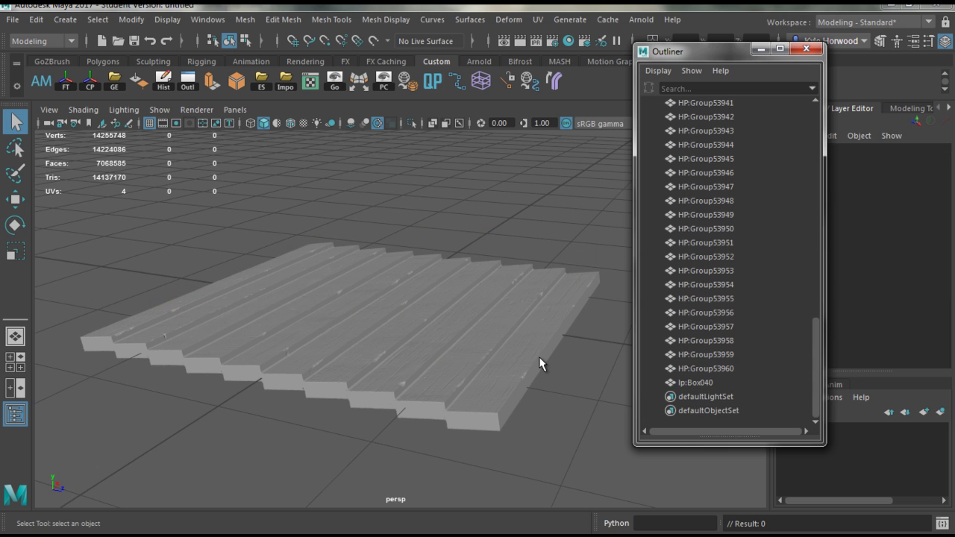
- Raise lp:Box040 to Translate Y 6.543 so it sits just above the planks, checking its height in the front view
{"action": "left_click", "coordinate": [690, 383]}
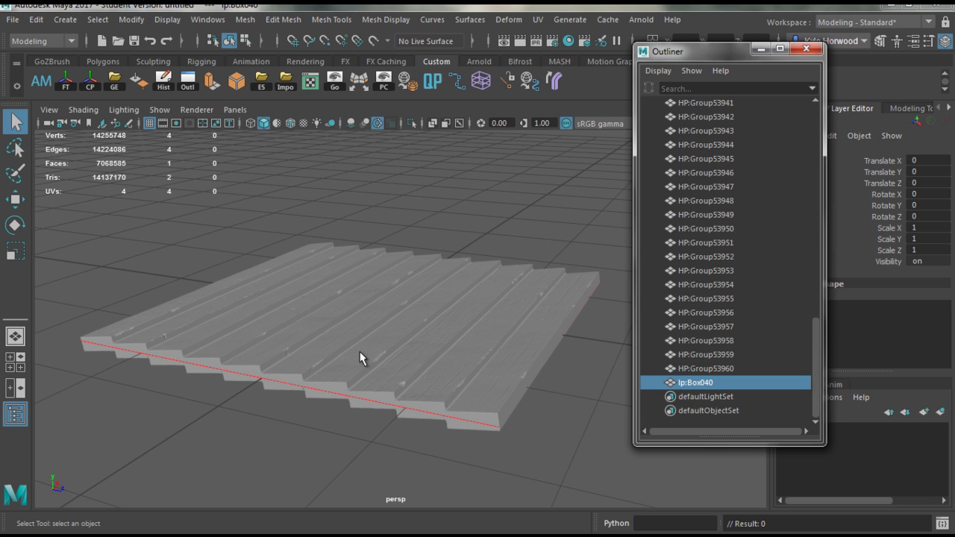
{"action": "left_click_drag", "start_coordinate": [324, 346], "coordinate": [295, 330], "text": "alt"}
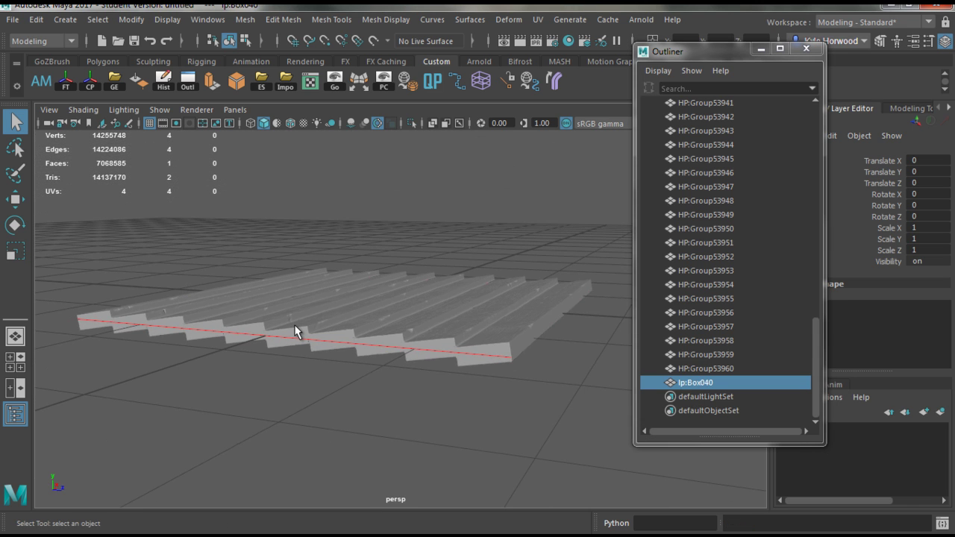
{"action": "key", "text": "w"}
{"action": "left_click_drag", "start_coordinate": [373, 255], "coordinate": [409, 355]}
{"action": "left_click_drag", "start_coordinate": [380, 231], "coordinate": [377, 237]}
{"action": "key", "text": "space"}
{"action": "key", "text": "space"}
{"action": "left_click_drag", "start_coordinate": [738, 55], "coordinate": [0, 135]}
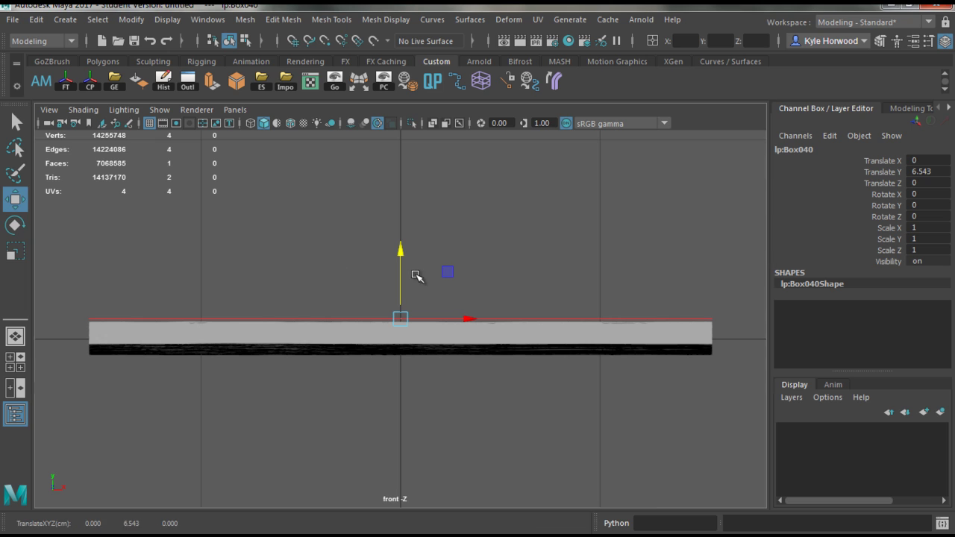
{"action": "scroll", "coordinate": [412, 277], "scroll_direction": "up", "scroll_amount": 3}
{"action": "scroll", "coordinate": [412, 278], "scroll_direction": "down", "scroll_amount": 1}
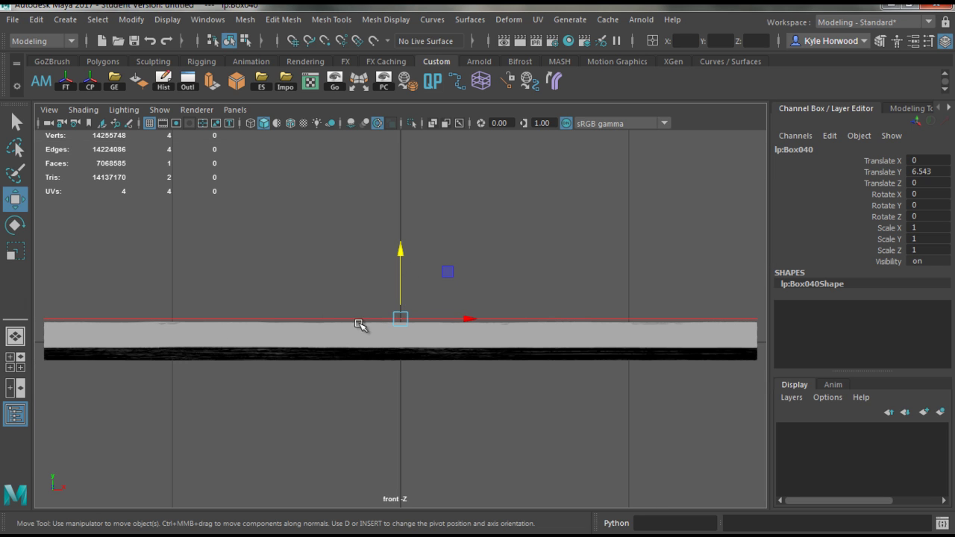
{"action": "key", "text": "space"}
{"action": "key", "text": "space"}
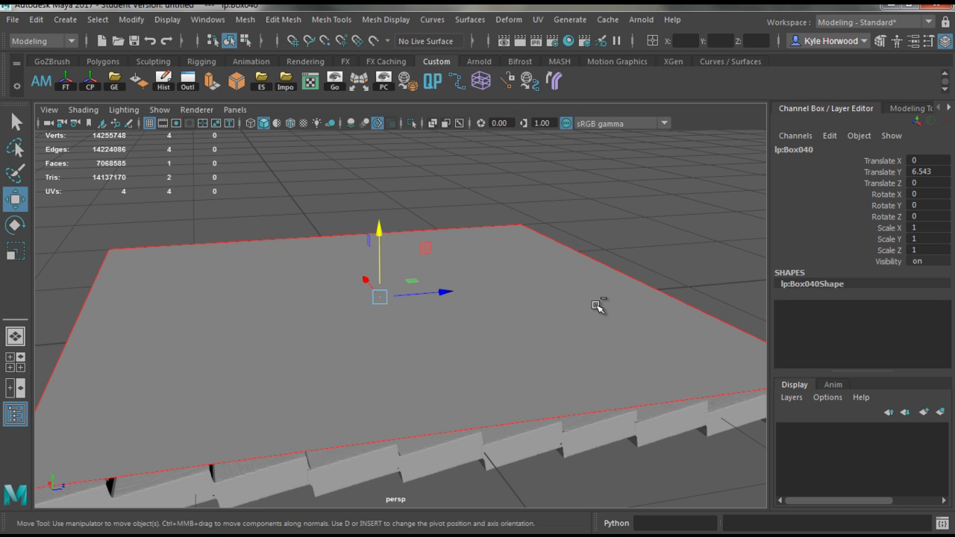
- Hide lp:Box040 and examine the high-poly planks' surface detail, chipped edges and the angled faces between boards
{"action": "key", "text": "ctrl+h"}
{"action": "left_click_drag", "start_coordinate": [605, 321], "coordinate": [292, 329], "text": "alt"}
{"action": "scroll", "coordinate": [353, 356], "scroll_direction": "up", "scroll_amount": 5}
{"action": "left_click_drag", "start_coordinate": [356, 331], "coordinate": [334, 405], "text": "alt"}
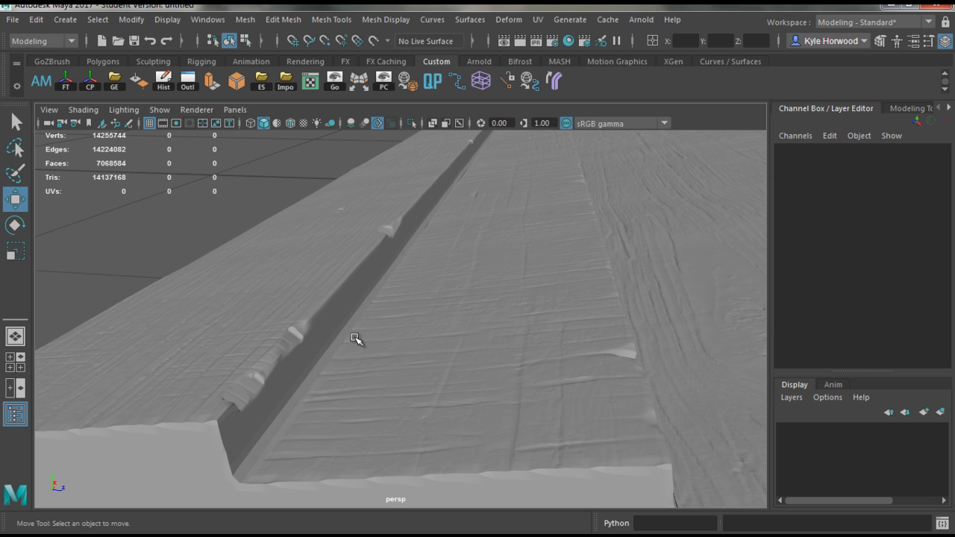
{"action": "middle_click_drag", "start_coordinate": [288, 335], "coordinate": [214, 356], "text": "alt"}
{"action": "scroll", "coordinate": [215, 356], "scroll_direction": "up", "scroll_amount": 2}
{"action": "scroll", "coordinate": [214, 356], "scroll_direction": "down", "scroll_amount": 1}
{"action": "middle_click_drag", "start_coordinate": [425, 281], "coordinate": [421, 306], "text": "alt"}
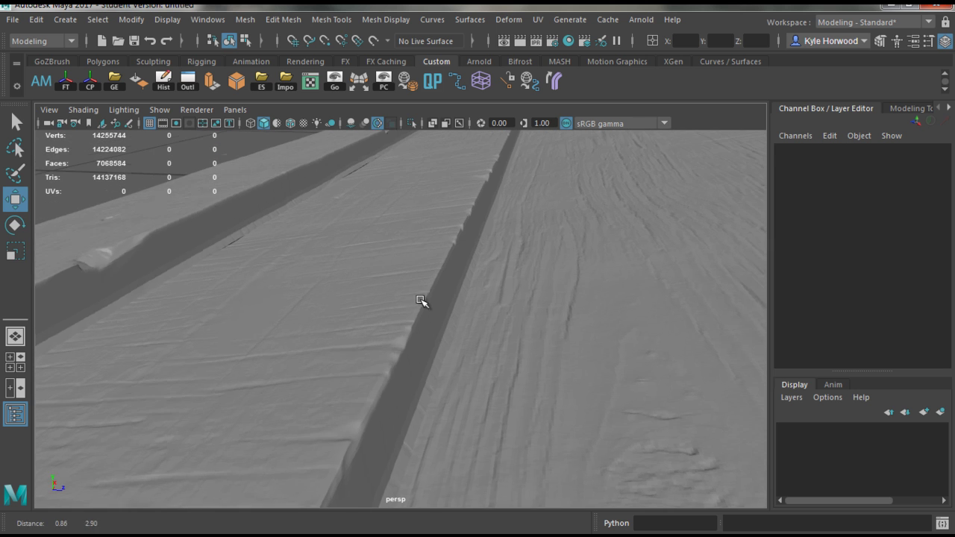
{"action": "scroll", "coordinate": [420, 307], "scroll_direction": "up", "scroll_amount": 1}
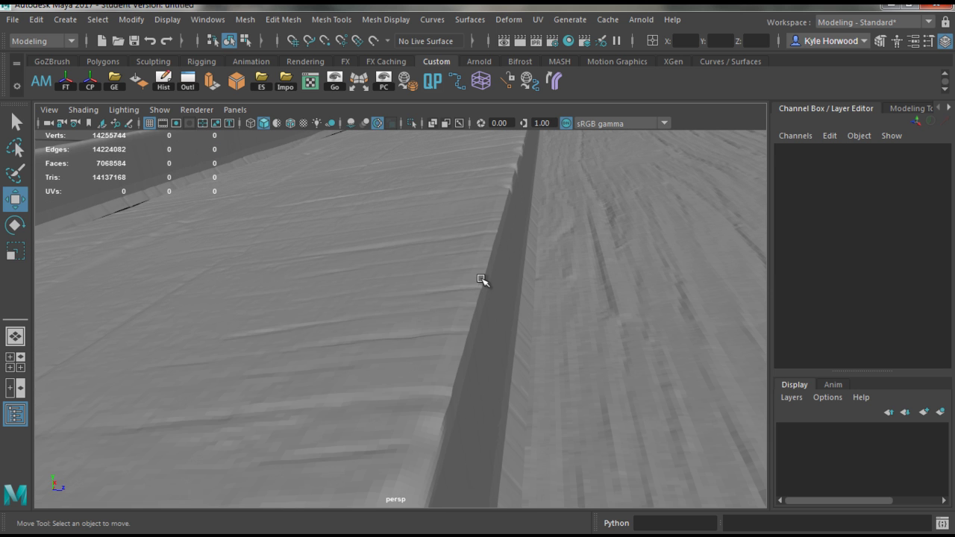
{"action": "left_click_drag", "start_coordinate": [491, 239], "coordinate": [650, 338], "text": "alt"}
{"action": "middle_click_drag", "start_coordinate": [650, 338], "coordinate": [561, 313], "text": "alt"}
{"action": "scroll", "coordinate": [571, 313], "scroll_direction": "up", "scroll_amount": 2}
{"action": "left_click_drag", "start_coordinate": [561, 313], "coordinate": [545, 314], "text": "alt"}
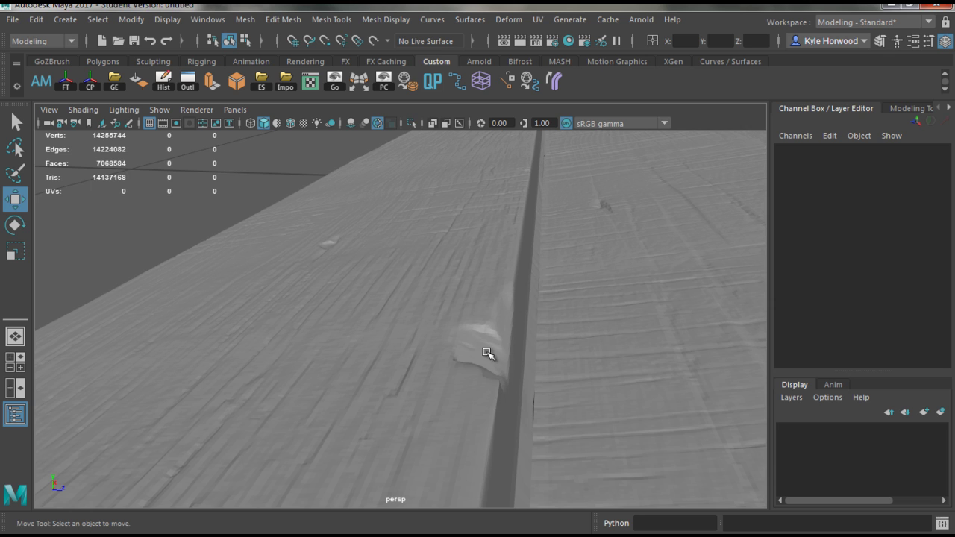
{"action": "left_click_drag", "start_coordinate": [493, 363], "coordinate": [422, 432], "text": "alt"}
{"action": "scroll", "coordinate": [422, 433], "scroll_direction": "down", "scroll_amount": 10}
- Examine the overlapping planks from straight above in the top view and return to the perspective view
{"action": "key", "text": "space"}
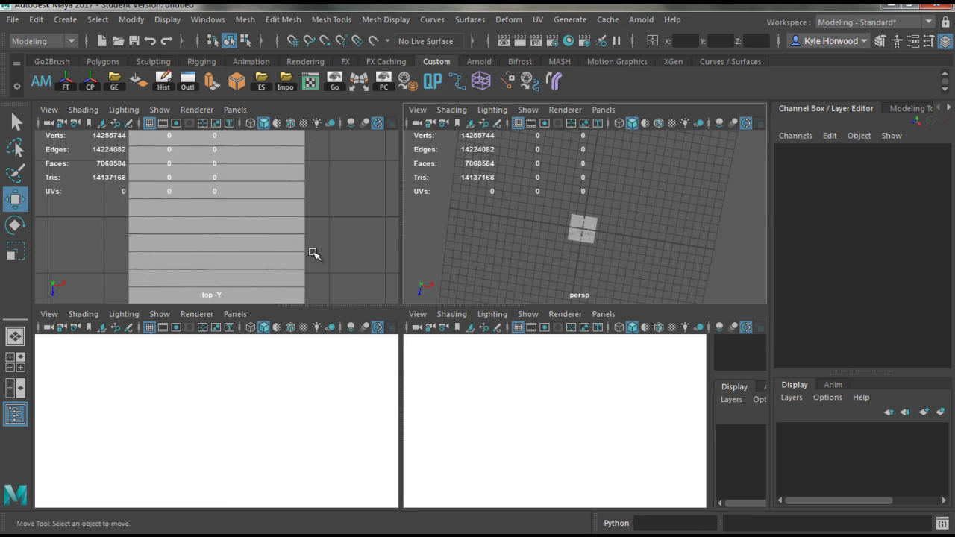
{"action": "key", "text": "space"}
{"action": "key", "text": "space"}
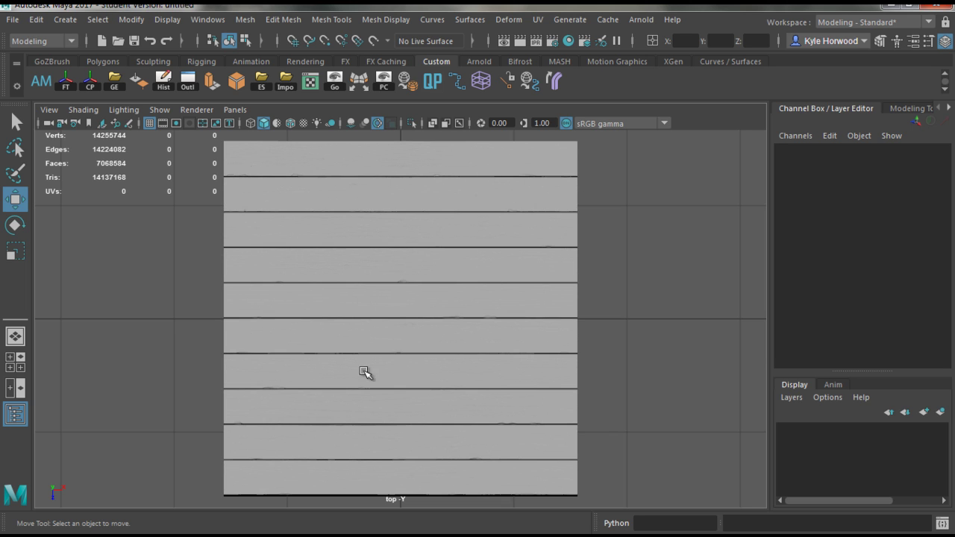
{"action": "key", "text": "space"}
{"action": "key", "text": "space"}
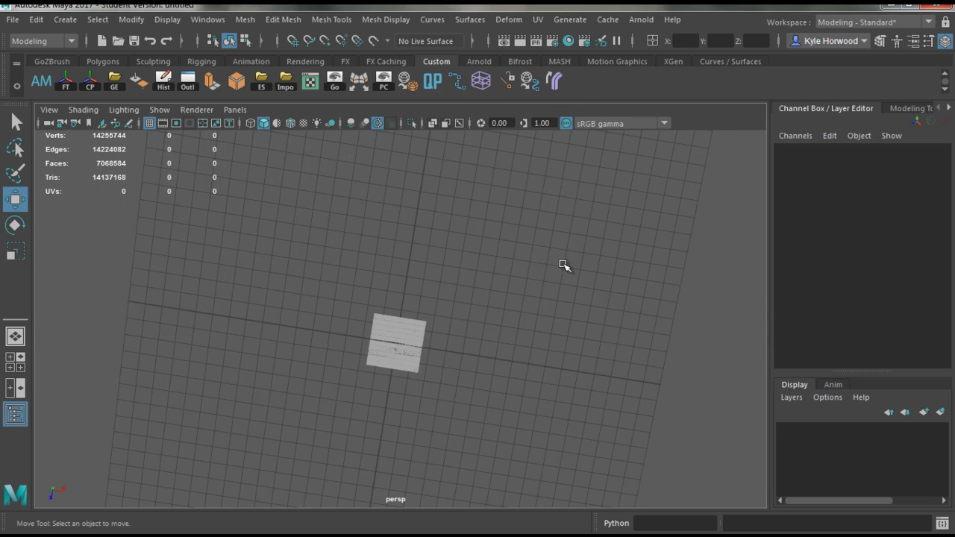
- Examine the stepped side faces between neighbouring planks up close and the whole plank panel in perspective
{"action": "left_click_drag", "start_coordinate": [565, 265], "coordinate": [383, 336], "text": "alt"}
{"action": "scroll", "coordinate": [423, 367], "scroll_direction": "up", "scroll_amount": 6}
{"action": "scroll", "coordinate": [424, 366], "scroll_direction": "down", "scroll_amount": 2}
{"action": "scroll", "coordinate": [376, 333], "scroll_direction": "up", "scroll_amount": 4}
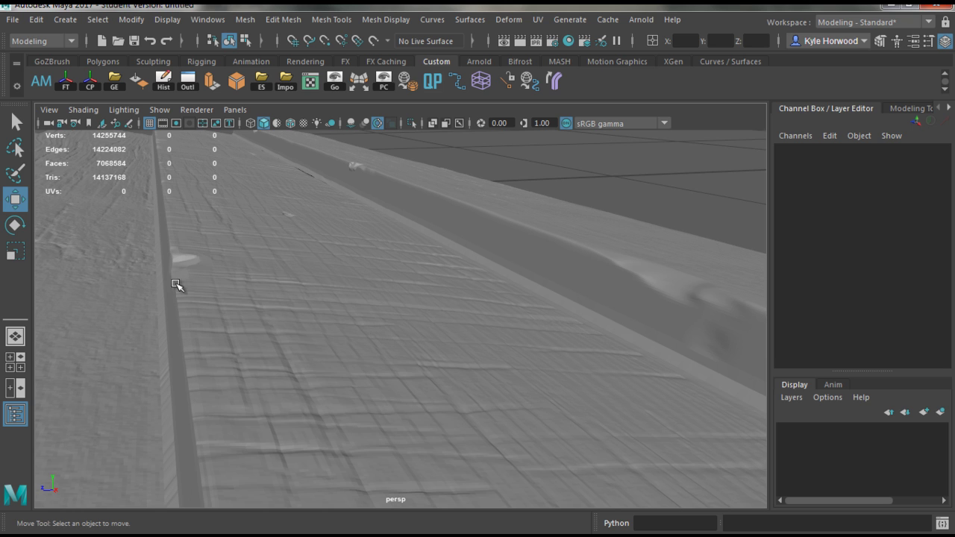
{"action": "left_click_drag", "start_coordinate": [171, 305], "coordinate": [191, 342], "text": "alt"}
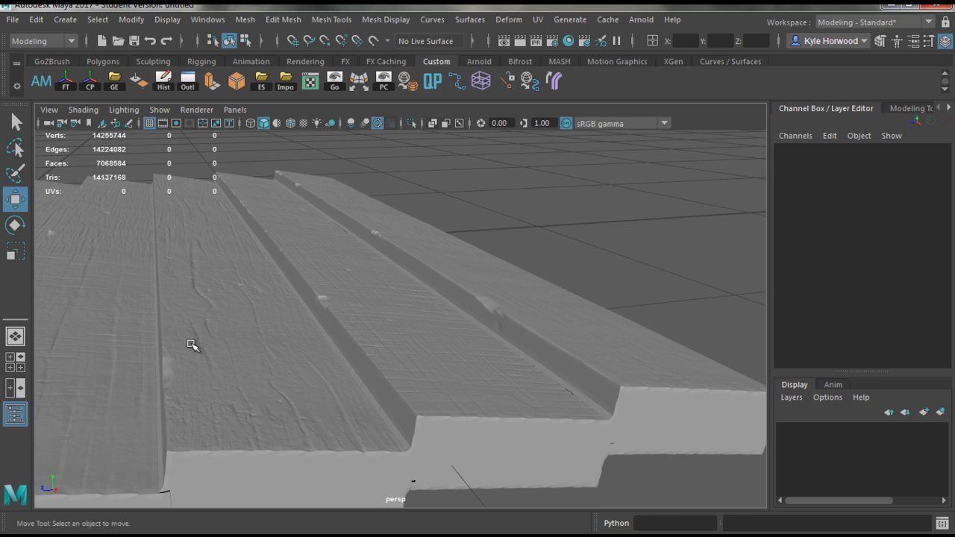
{"action": "scroll", "coordinate": [316, 396], "scroll_direction": "up", "scroll_amount": 3}
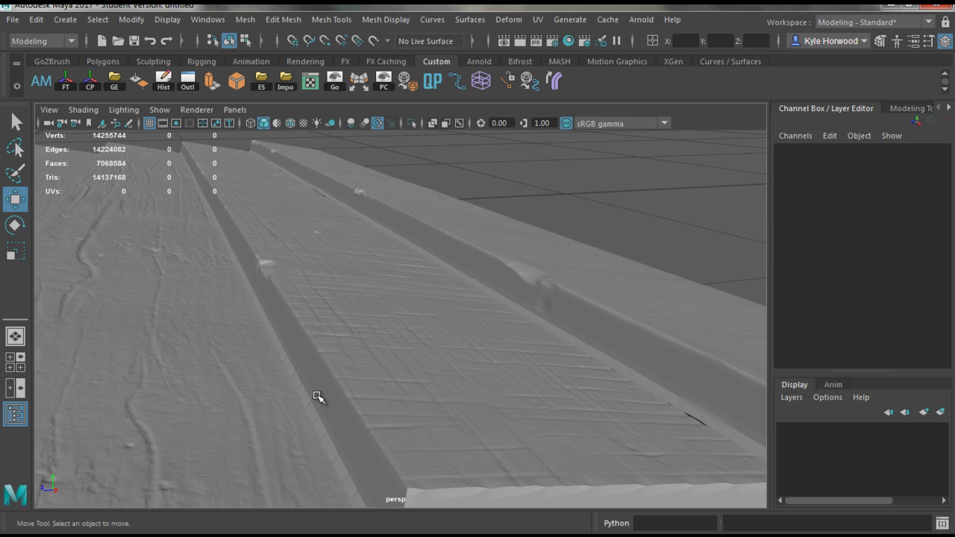
{"action": "scroll", "coordinate": [317, 397], "scroll_direction": "down", "scroll_amount": 5}
{"action": "left_click_drag", "start_coordinate": [188, 396], "coordinate": [383, 418], "text": "alt"}
{"action": "scroll", "coordinate": [384, 418], "scroll_direction": "down", "scroll_amount": 4}
{"action": "middle_click_drag", "start_coordinate": [448, 413], "coordinate": [423, 391], "text": "alt"}
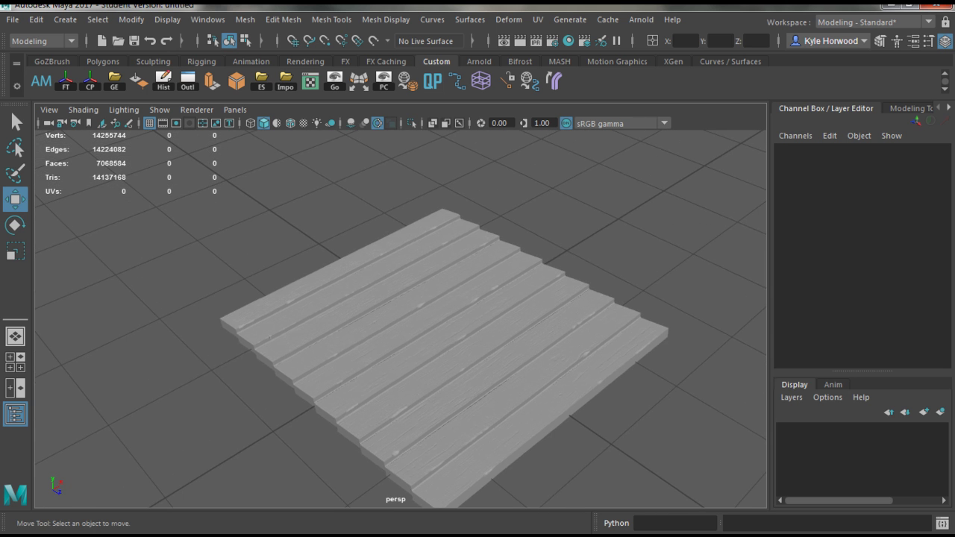
- Select the hidden lp:Box040 in the Outliner and show it again above the planks
{"action": "left_click", "coordinate": [187, 81]}
{"action": "left_click_drag", "start_coordinate": [122, 124], "coordinate": [186, 118]}
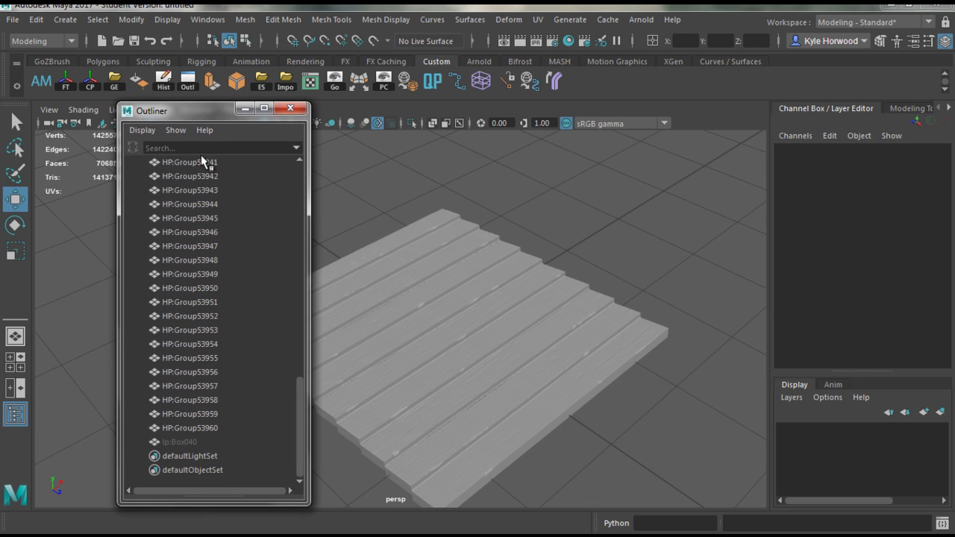
{"action": "left_click", "coordinate": [197, 441]}
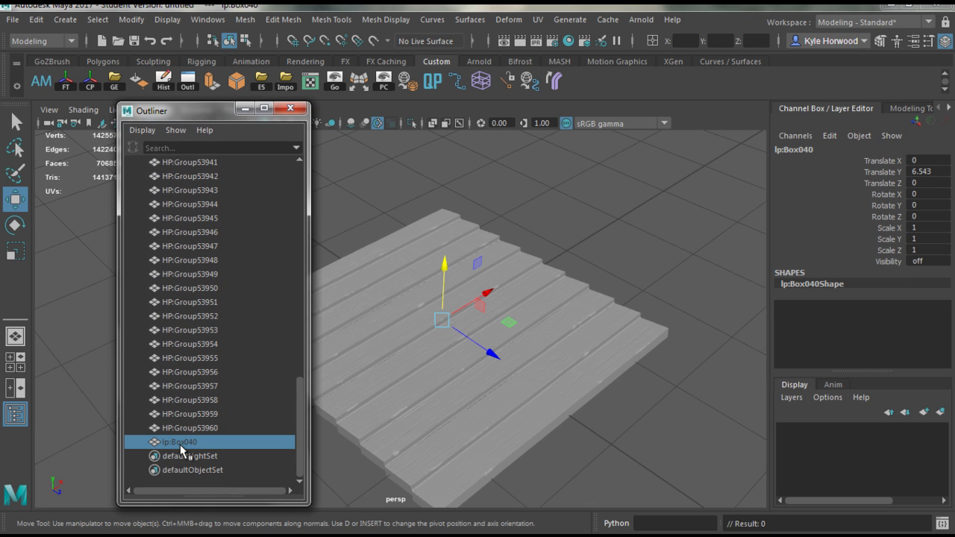
{"action": "key", "text": "shift+h"}
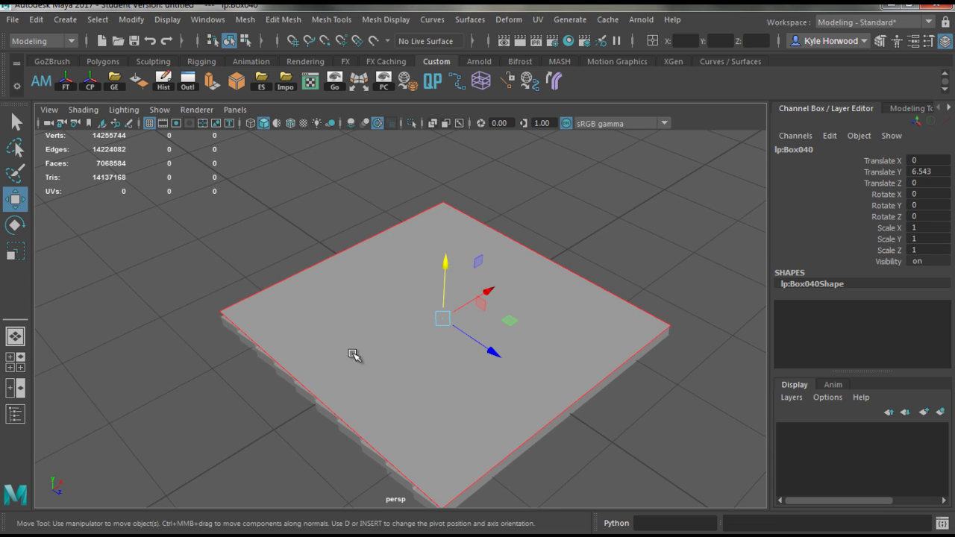
{"action": "left_click_drag", "start_coordinate": [352, 355], "coordinate": [486, 241], "text": "alt"}
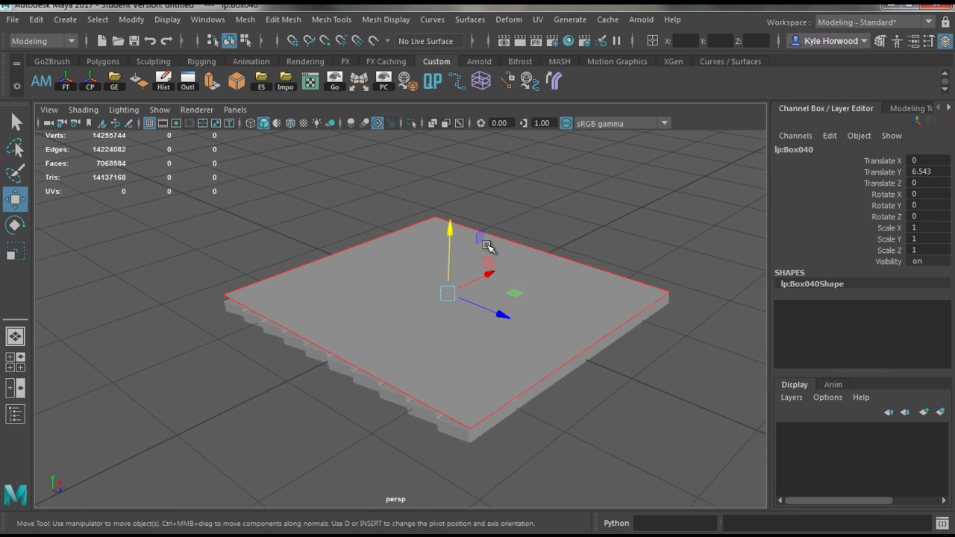
- Export the selected low-poly plane as an OBJ over the existing lp.obj file, confirming the replacement
{"action": "left_click", "coordinate": [264, 89]}
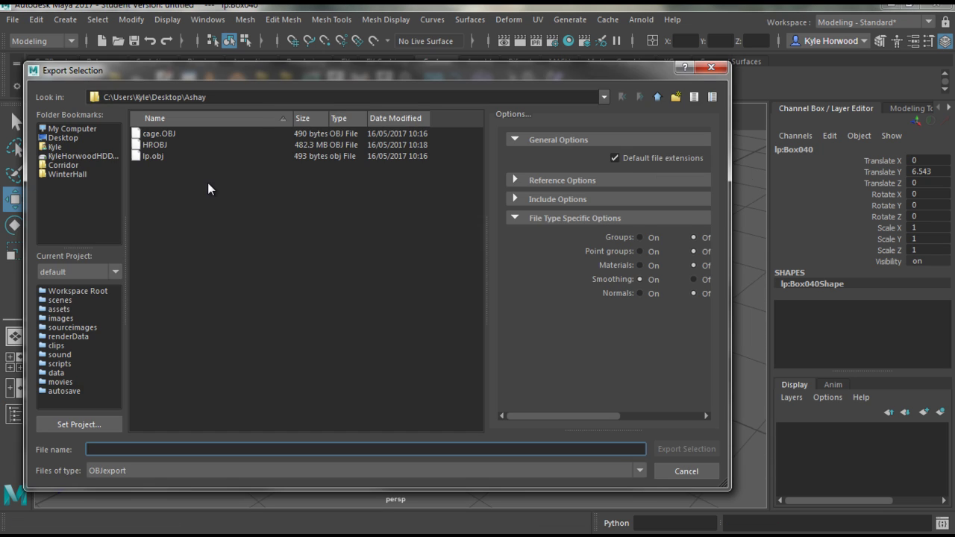
{"action": "left_click", "coordinate": [151, 156]}
{"action": "double_click", "coordinate": [176, 156]}
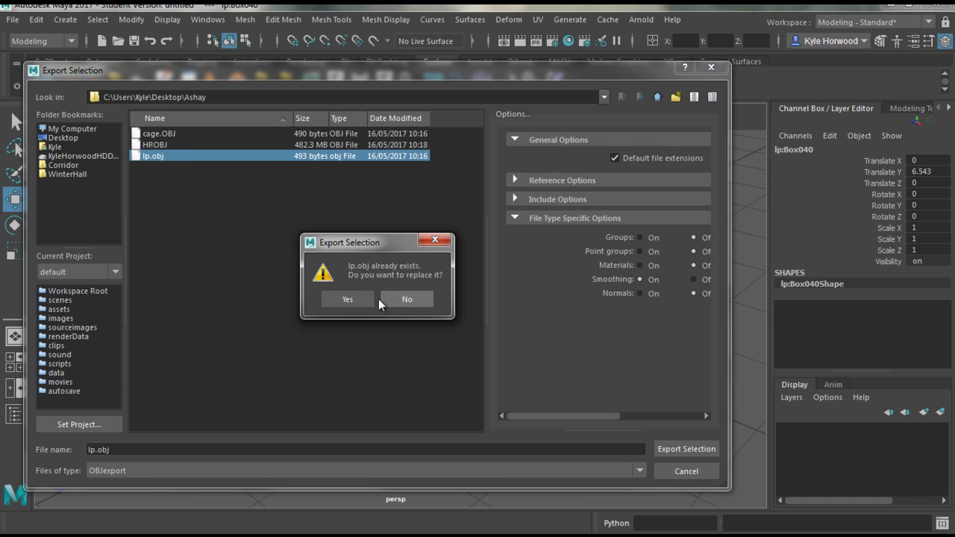
{"action": "left_click", "coordinate": [349, 299]}
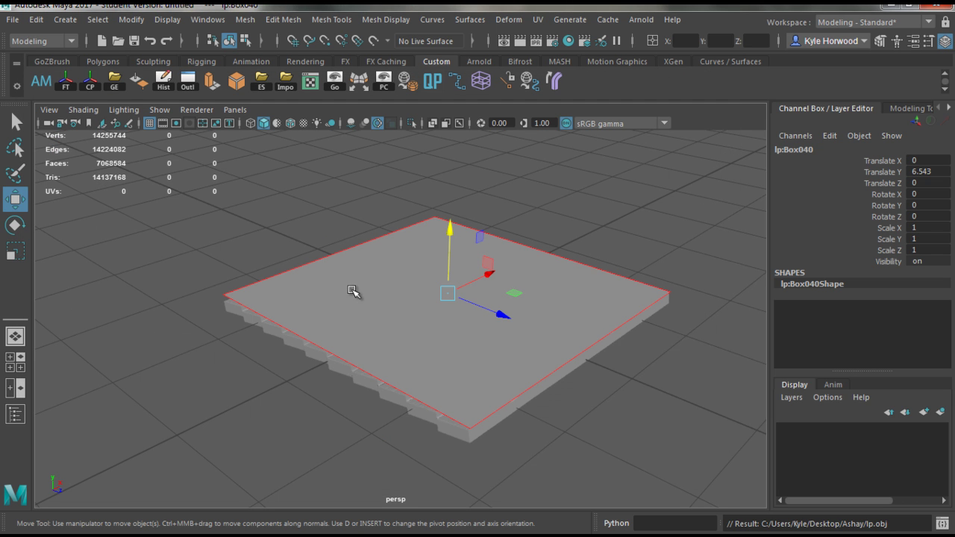
{"action": "left_click_drag", "start_coordinate": [305, 401], "coordinate": [450, 417], "text": "alt"}
{"action": "middle_click_drag", "start_coordinate": [527, 338], "coordinate": [486, 348], "text": "alt"}
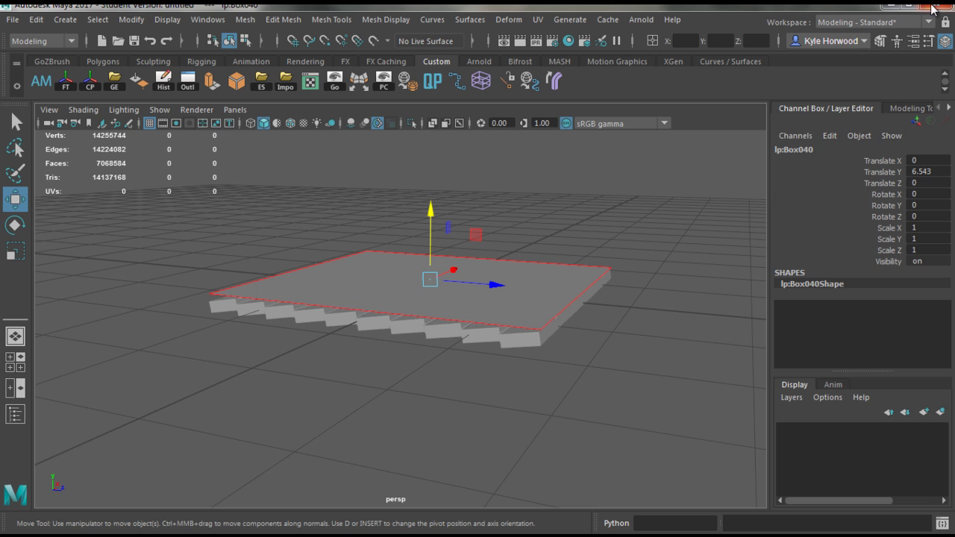
- Switch to Substance Designer and create a new Substance graph from the Empty template, named Ashay
{"action": "left_click", "coordinate": [885, 7]}
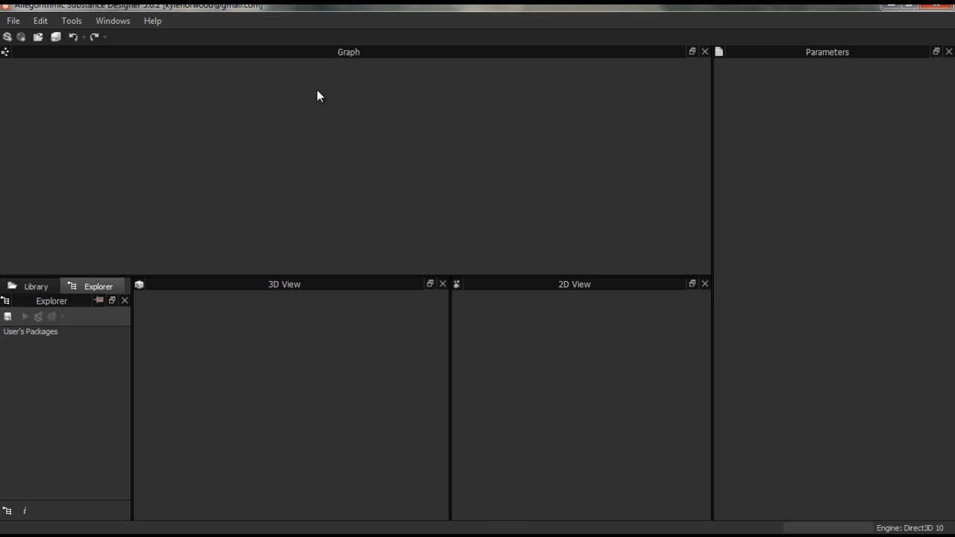
{"action": "left_click", "coordinate": [14, 21]}
{"action": "left_click", "coordinate": [31, 41]}
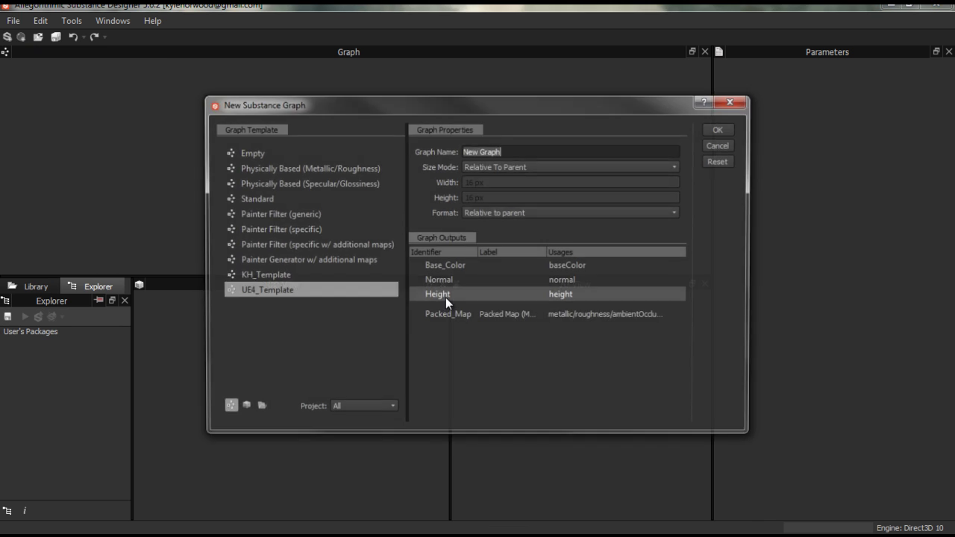
{"action": "left_click", "coordinate": [328, 153]}
{"action": "left_click_drag", "start_coordinate": [528, 149], "coordinate": [413, 151]}
{"action": "left_click_drag", "start_coordinate": [541, 151], "coordinate": [395, 149]}
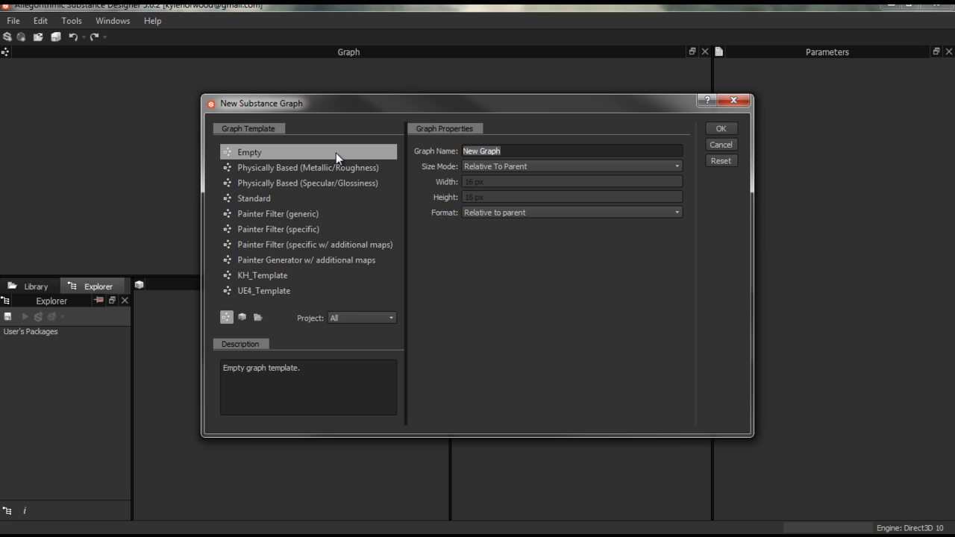
{"action": "type", "text": "Ashay"}
{"action": "key", "text": "Return"}
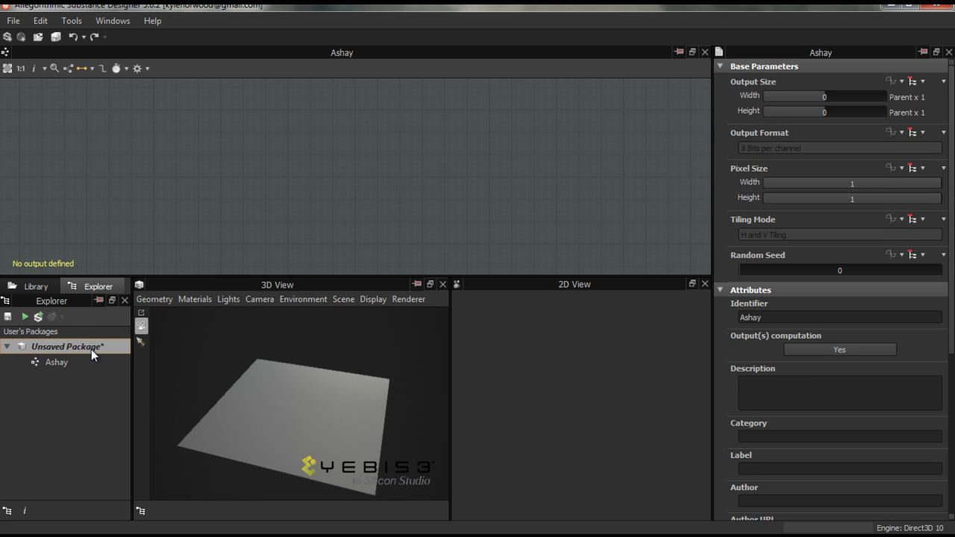
- Link the 3D meshes HP.OBJ and lp.obj from the Ashay folder into the unsaved package
{"action": "right_click", "coordinate": [91, 350]}
{"action": "mouse_move", "coordinate": [195, 112]}
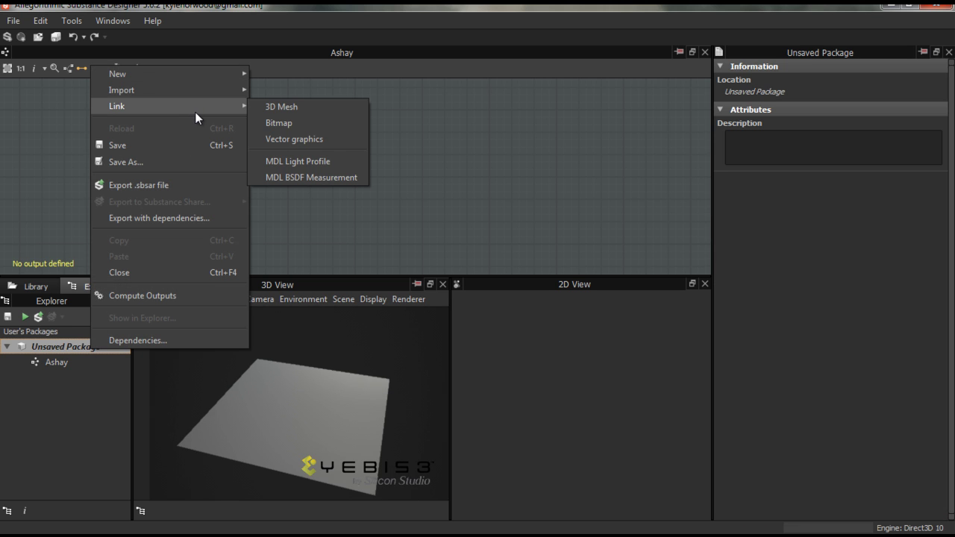
{"action": "left_click", "coordinate": [313, 112]}
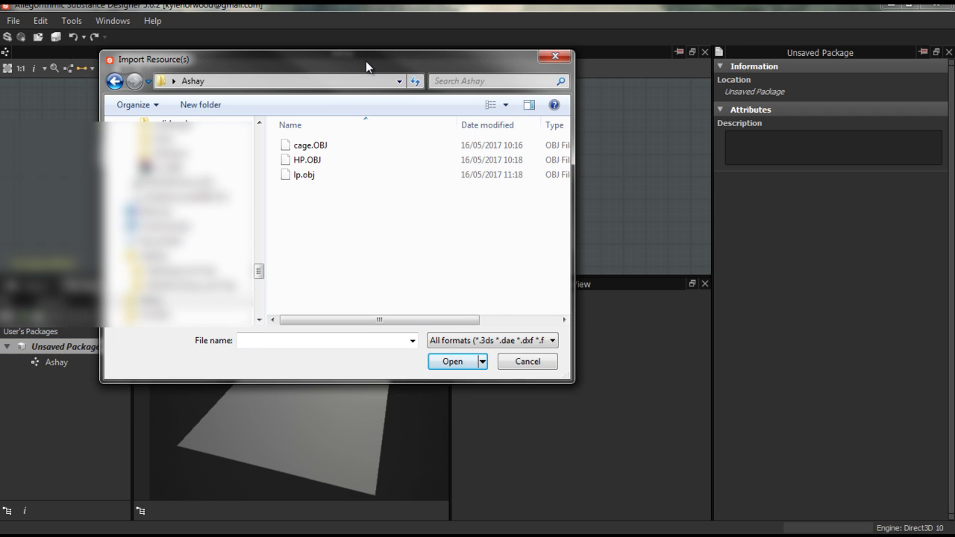
{"action": "left_click_drag", "start_coordinate": [366, 61], "coordinate": [370, 94]}
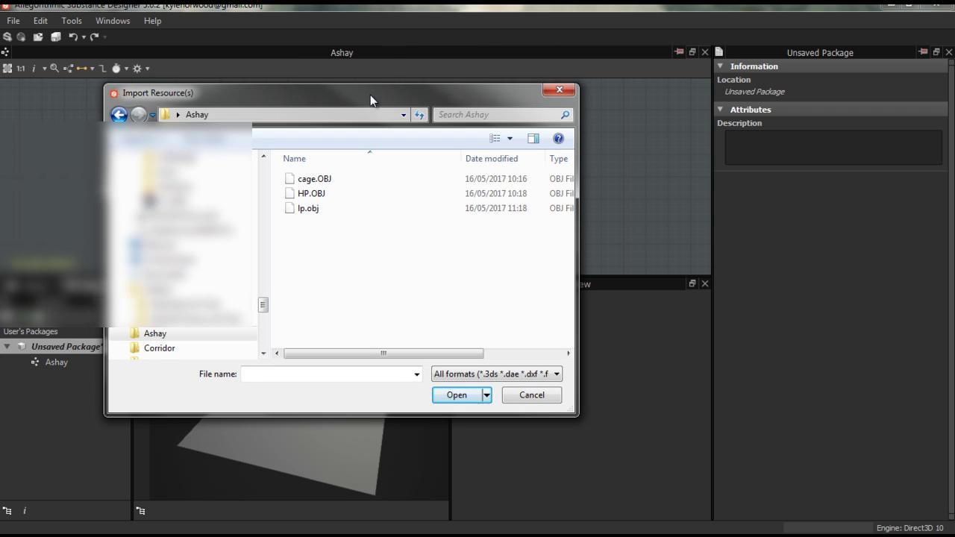
{"action": "left_click", "coordinate": [329, 194]}
{"action": "left_click", "coordinate": [330, 208], "text": "ctrl"}
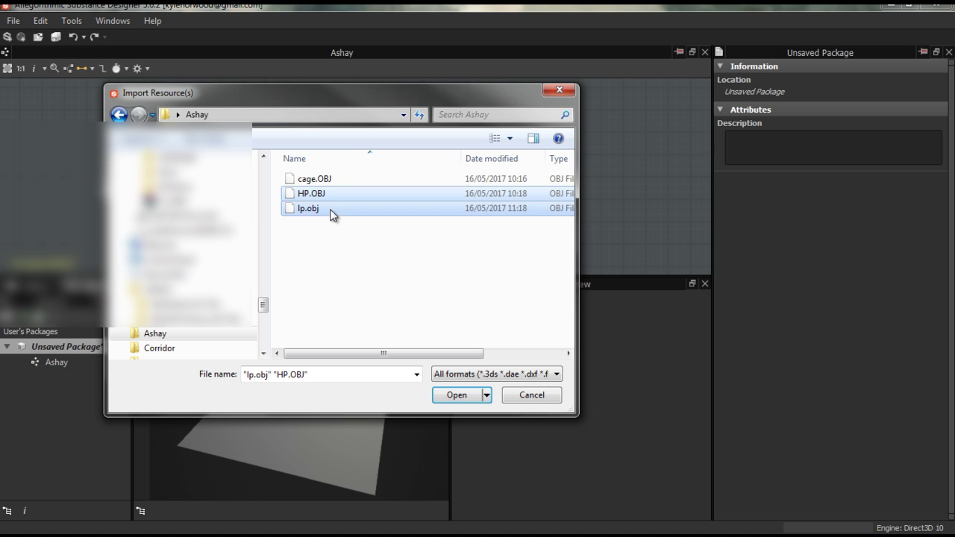
{"action": "left_click", "coordinate": [476, 397]}
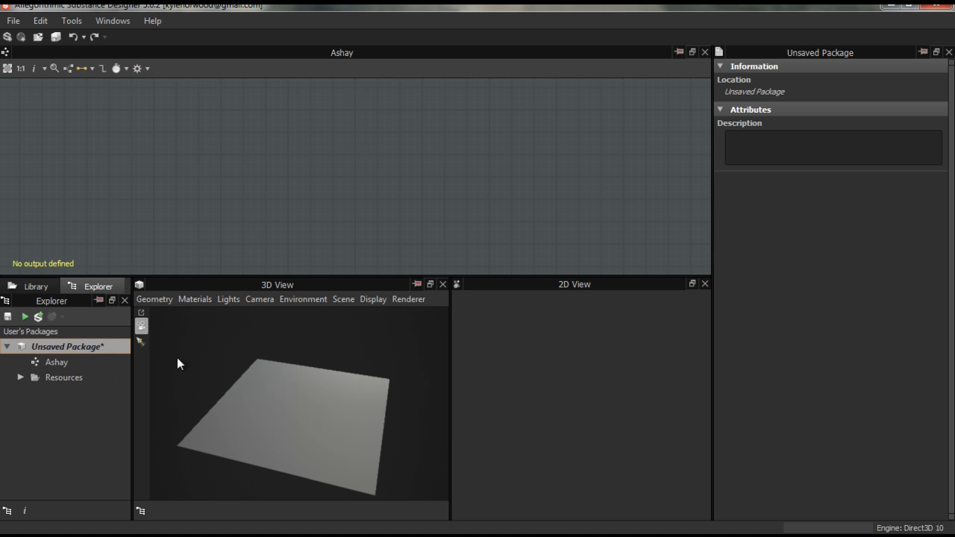
- Expand the package's Resources and open Bake model Information for the lp mesh
{"action": "left_click", "coordinate": [20, 379]}
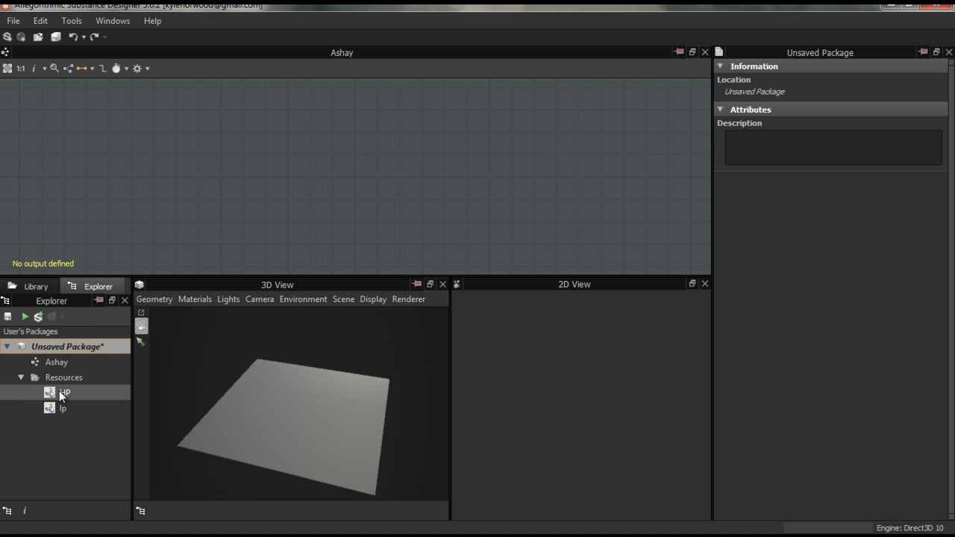
{"action": "left_click", "coordinate": [59, 393]}
{"action": "left_click", "coordinate": [57, 407]}
{"action": "left_click", "coordinate": [61, 394]}
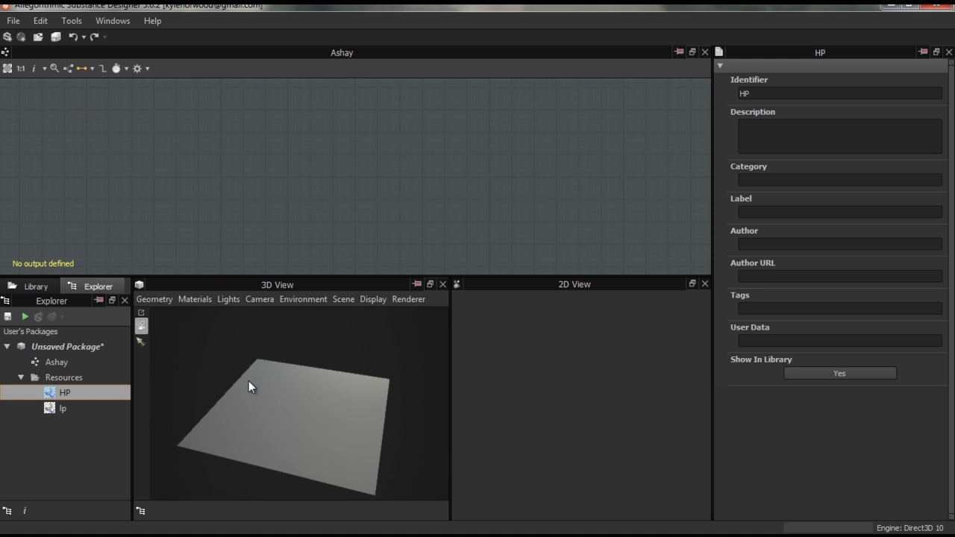
{"action": "left_click", "coordinate": [63, 406]}
{"action": "right_click", "coordinate": [63, 406]}
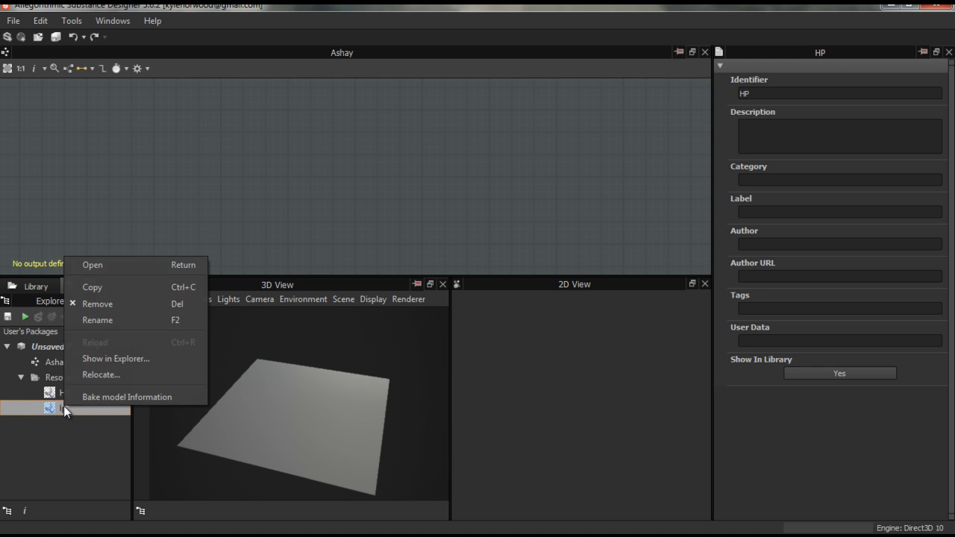
{"action": "left_click", "coordinate": [104, 399]}
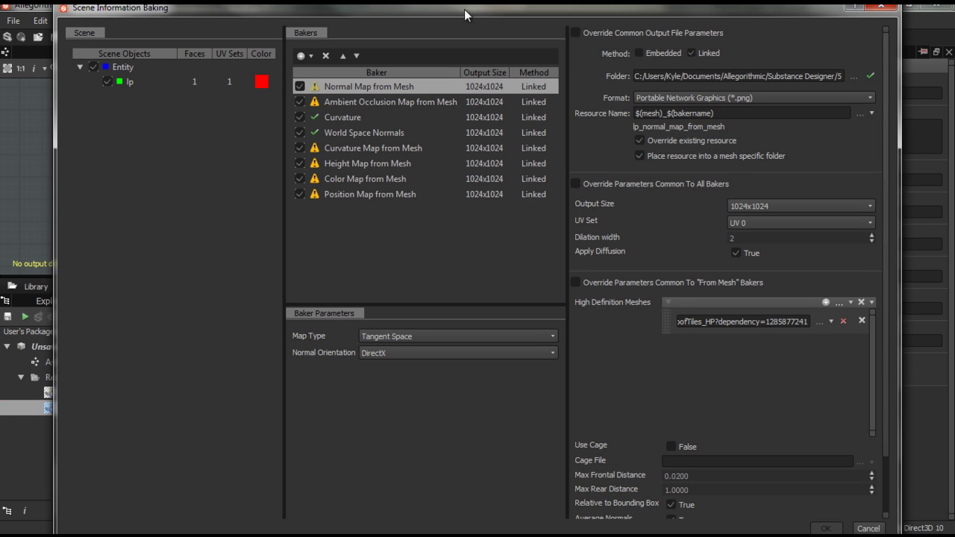
- Create a folder named Bakes inside the Desktop's Ashay folder and set it as the bake output folder
{"action": "left_click_drag", "start_coordinate": [487, 6], "coordinate": [447, 23]}
{"action": "left_click_drag", "start_coordinate": [718, 21], "coordinate": [753, 21]}
{"action": "left_click", "coordinate": [847, 87]}
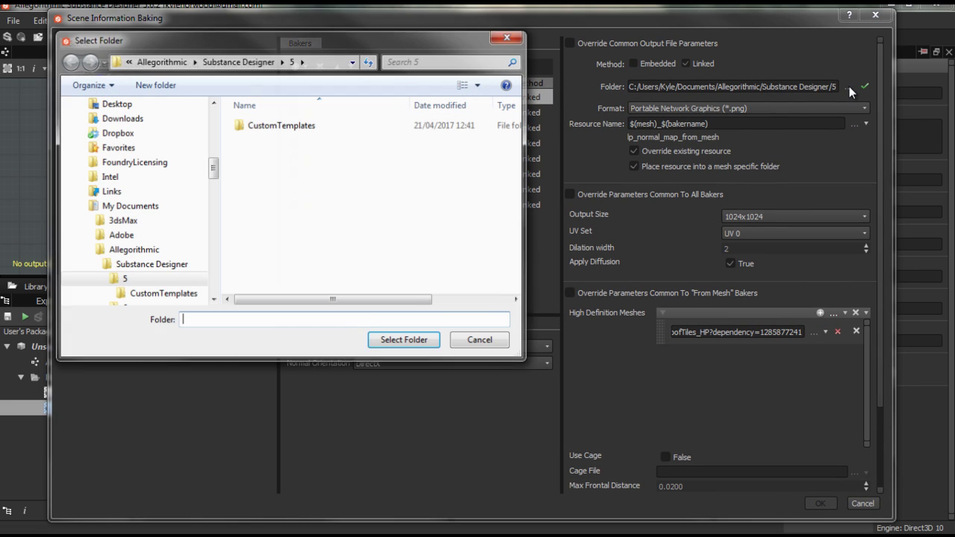
{"action": "left_click_drag", "start_coordinate": [212, 178], "coordinate": [212, 116]}
{"action": "left_click", "coordinate": [108, 123]}
{"action": "scroll", "coordinate": [336, 157], "scroll_direction": "down", "scroll_amount": 3}
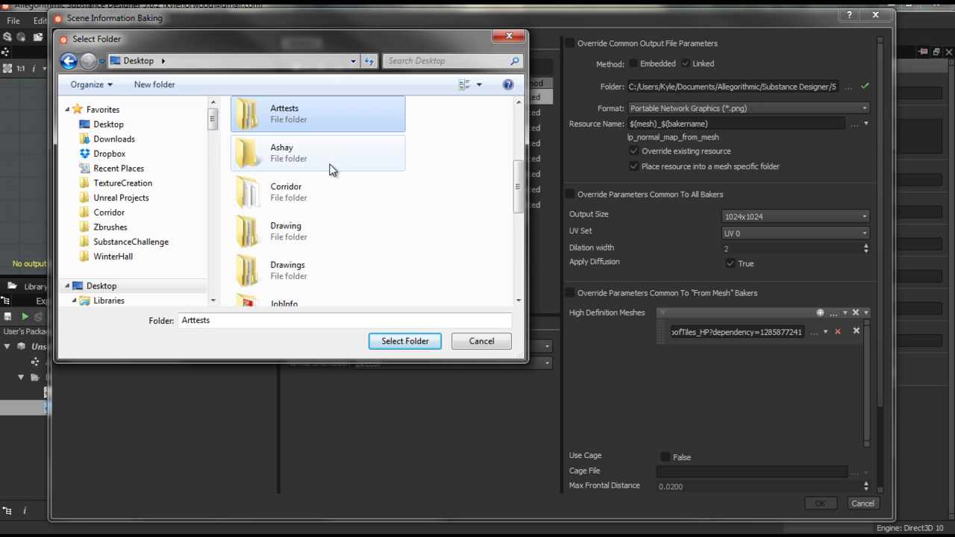
{"action": "double_click", "coordinate": [302, 156]}
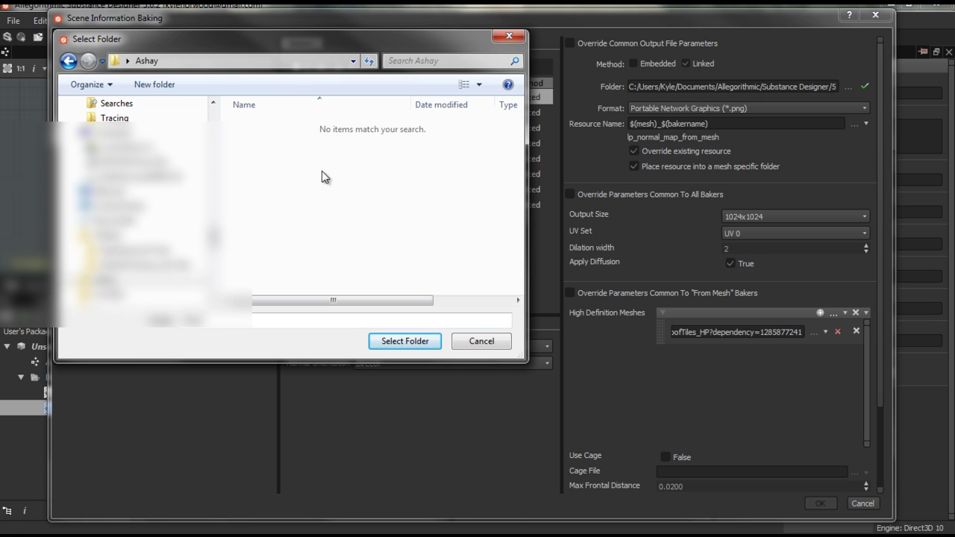
{"action": "left_click", "coordinate": [174, 87]}
{"action": "type", "text": "Bakes"}
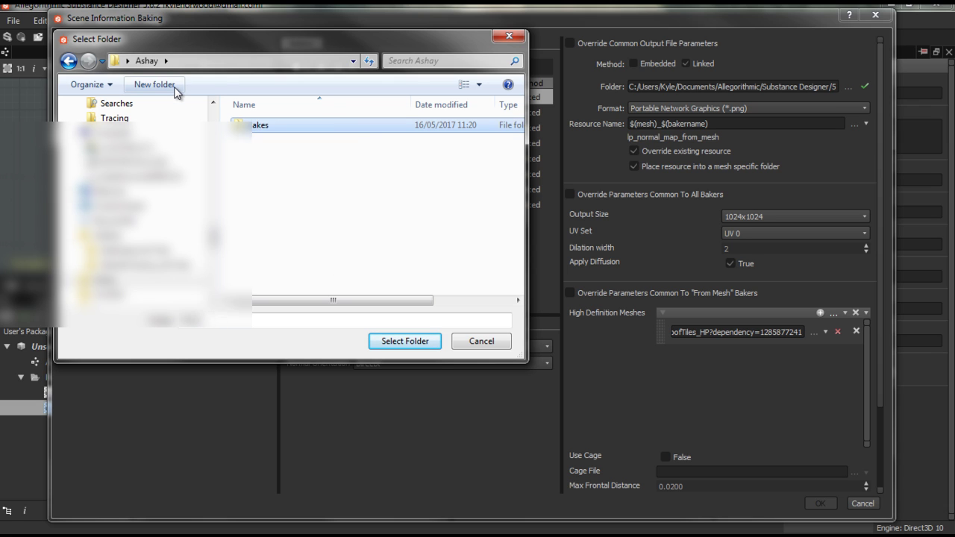
{"action": "key", "text": "Return"}
{"action": "key", "text": "Return"}
{"action": "left_click", "coordinate": [431, 342]}
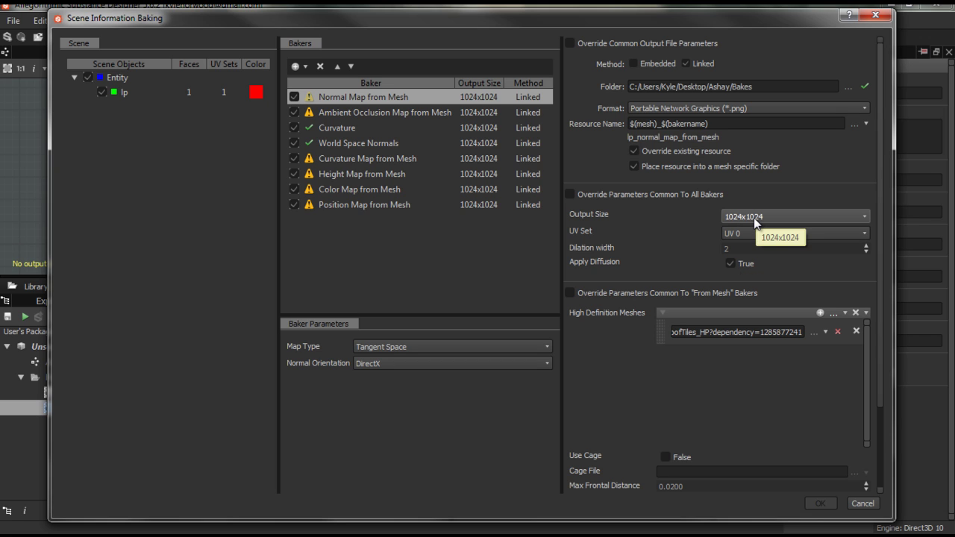
- Replace the high definition mesh with the HP.obj resource from the package
{"action": "left_click", "coordinate": [815, 333]}
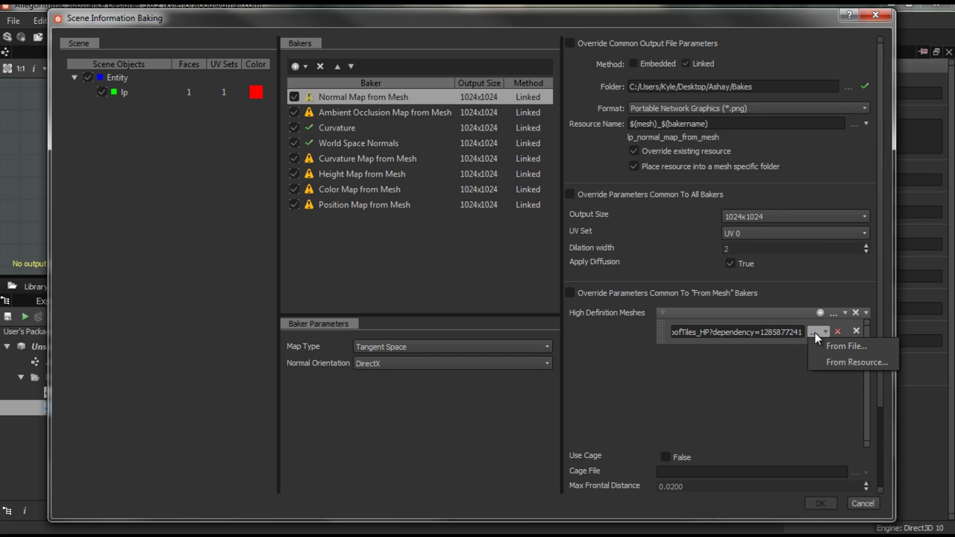
{"action": "left_click", "coordinate": [848, 364]}
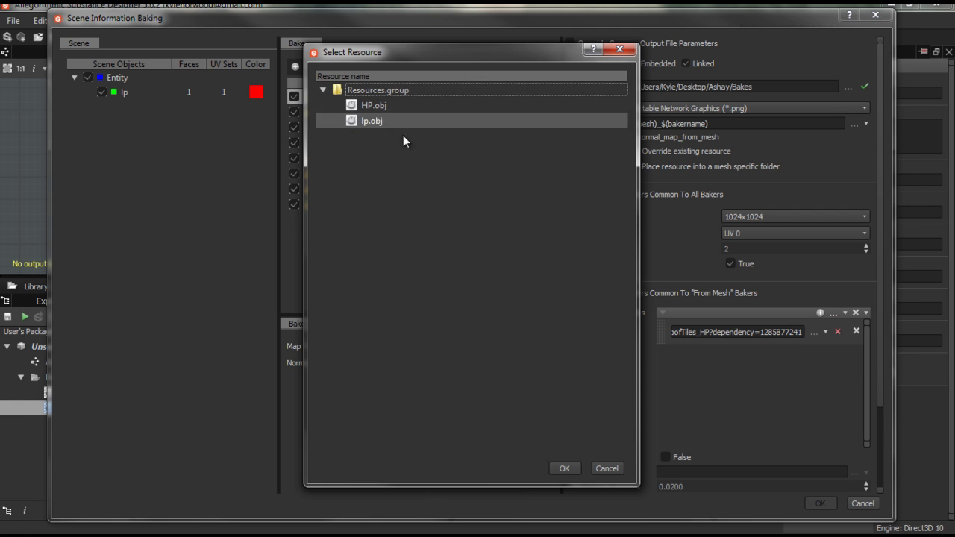
{"action": "double_click", "coordinate": [385, 108]}
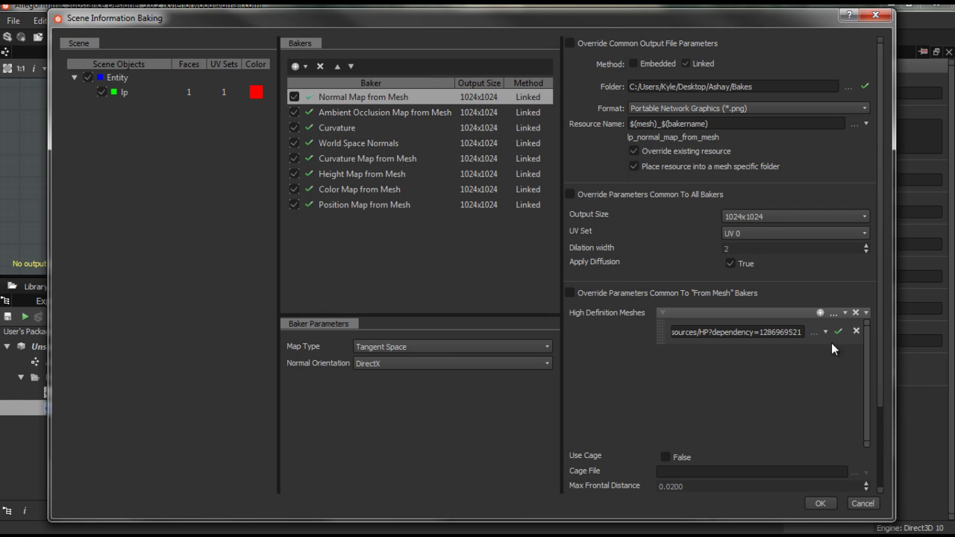
- Examine the parameters of each listed baker, from Normal Map from Mesh through Position Map from Mesh
{"action": "left_click", "coordinate": [379, 102]}
{"action": "left_click", "coordinate": [384, 109]}
{"action": "left_click", "coordinate": [366, 129]}
{"action": "left_click", "coordinate": [377, 148]}
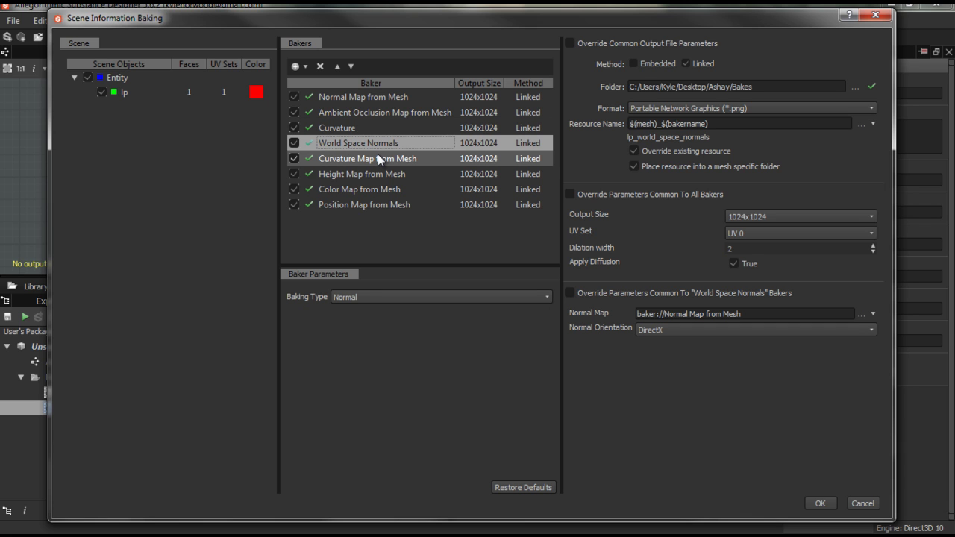
{"action": "left_click", "coordinate": [378, 157]}
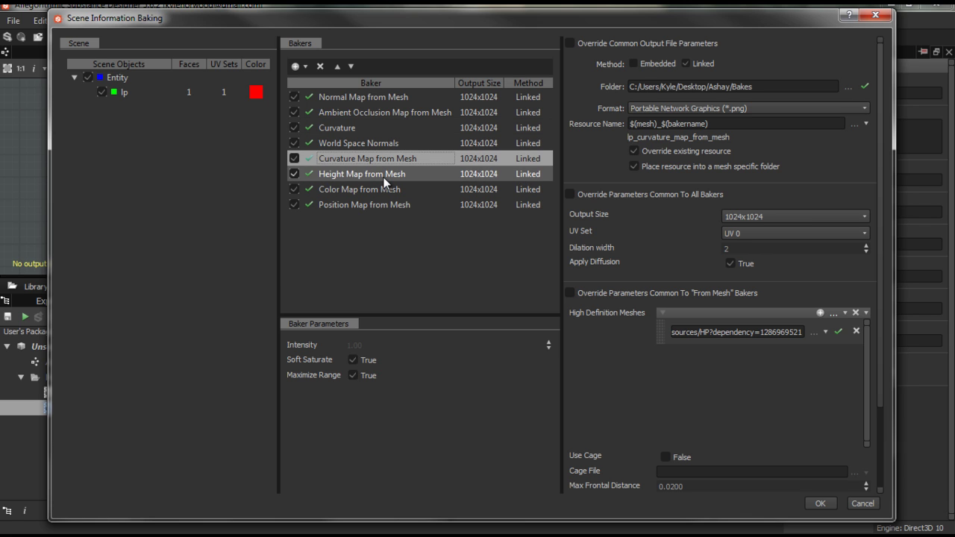
{"action": "left_click", "coordinate": [381, 175]}
{"action": "left_click", "coordinate": [393, 189]}
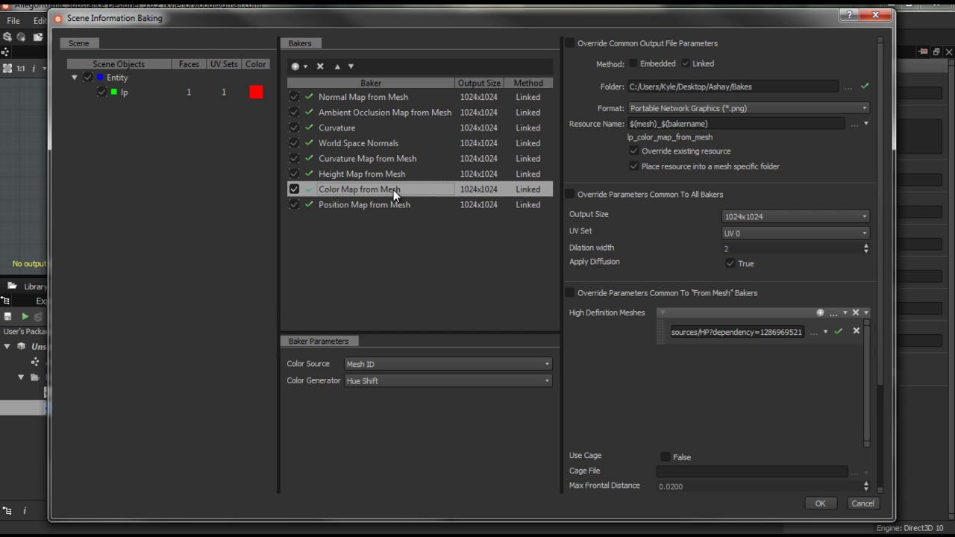
{"action": "left_click", "coordinate": [394, 203]}
- Exclude the Color Map from Mesh and World Space Normals bakers from the bake
{"action": "left_click", "coordinate": [308, 191]}
{"action": "left_click", "coordinate": [356, 206]}
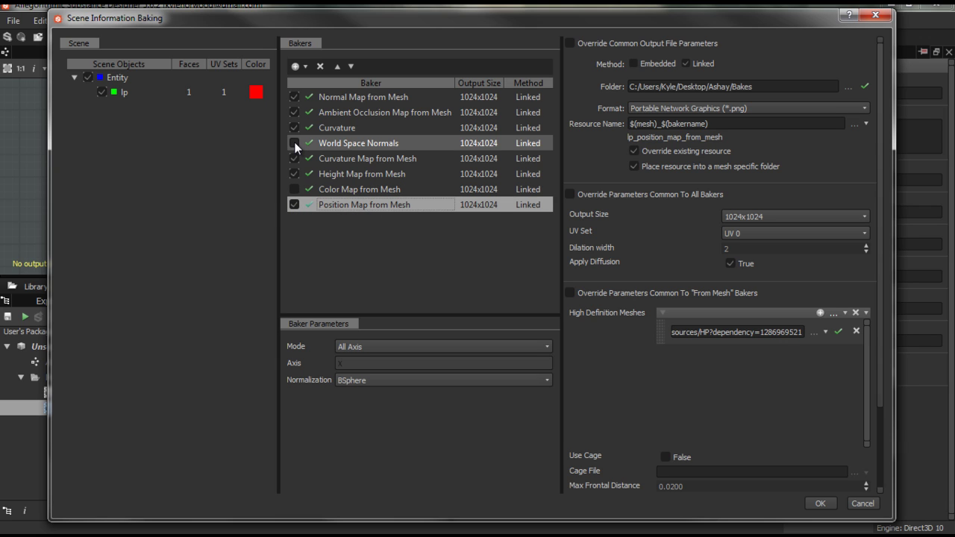
{"action": "left_click", "coordinate": [347, 145]}
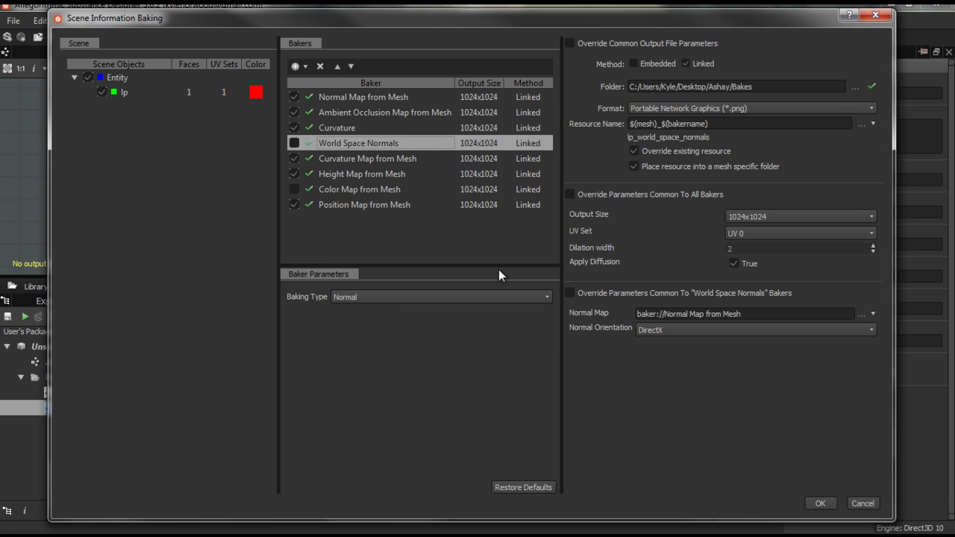
- Check the settings of the bakers still enabled, including the cage option and the maximum frontal and rear distances
{"action": "left_click", "coordinate": [409, 102]}
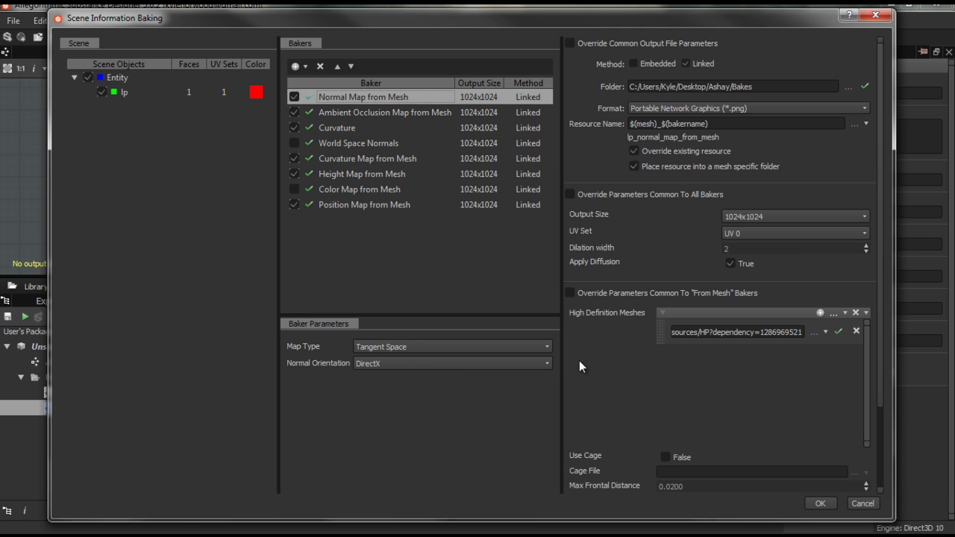
{"action": "left_click", "coordinate": [348, 115]}
{"action": "scroll", "coordinate": [306, 404], "scroll_direction": "down", "scroll_amount": 3}
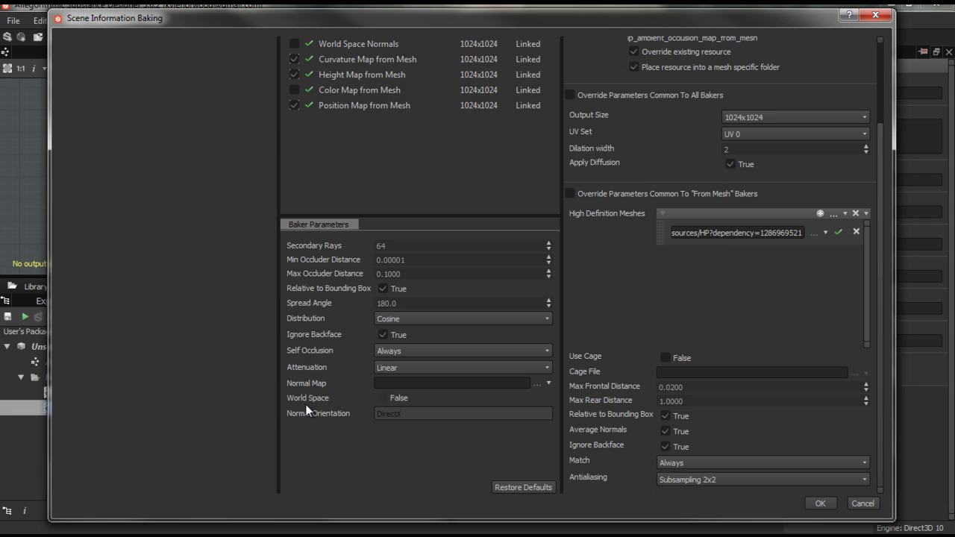
{"action": "scroll", "coordinate": [353, 194], "scroll_direction": "up", "scroll_amount": 3}
{"action": "left_click", "coordinate": [369, 128]}
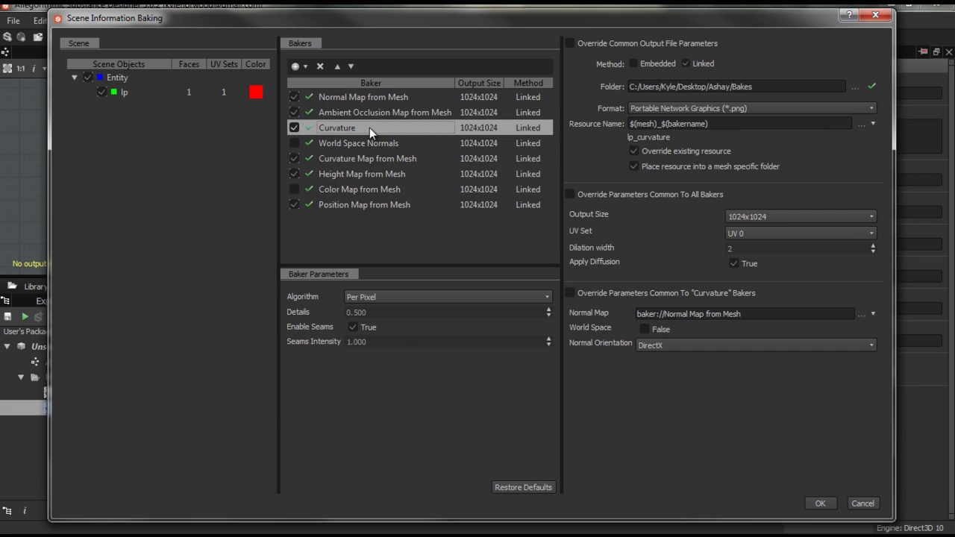
{"action": "left_click", "coordinate": [359, 155]}
{"action": "left_click", "coordinate": [358, 175]}
{"action": "left_click", "coordinate": [360, 201]}
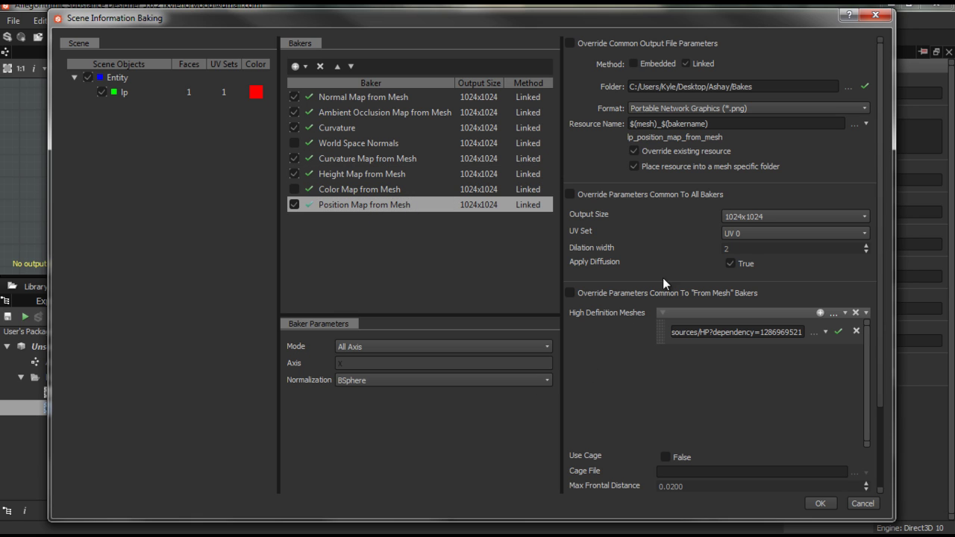
{"action": "scroll", "coordinate": [631, 341], "scroll_direction": "down", "scroll_amount": 3}
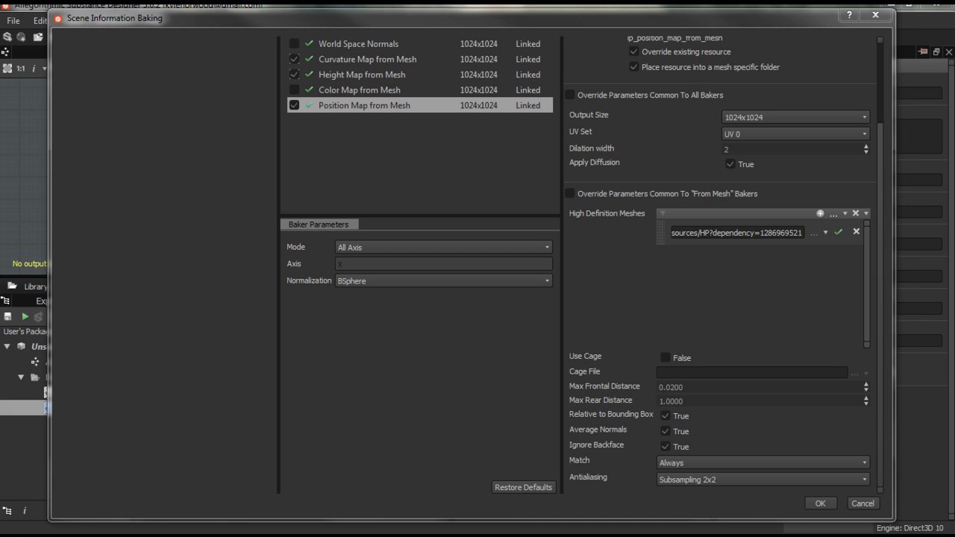
- Switch to Paint and sketch a straight line above a stepped line, with arrows going up and down from the upper line
{"action": "left_click_drag", "start_coordinate": [0, 78], "coordinate": [492, 5]}
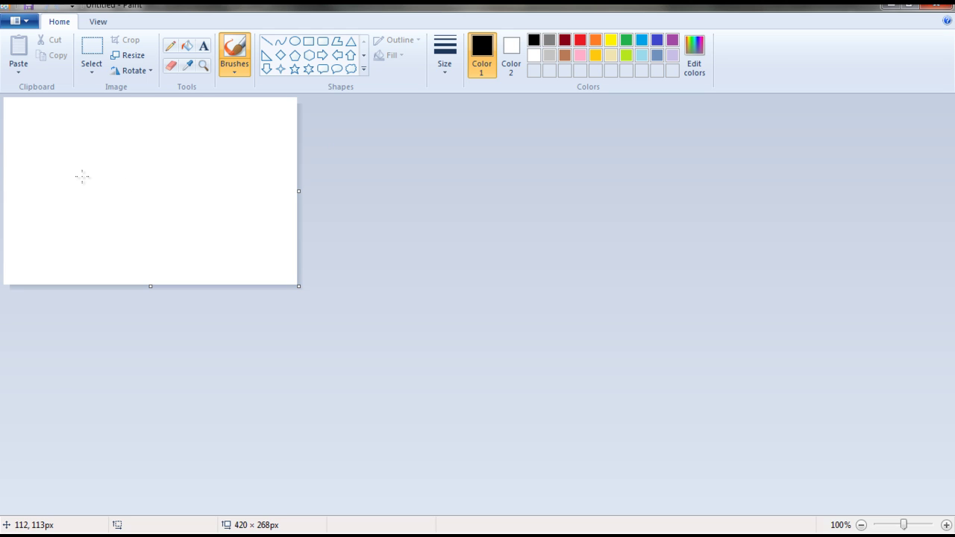
{"action": "left_click_drag", "start_coordinate": [82, 176], "coordinate": [211, 172]}
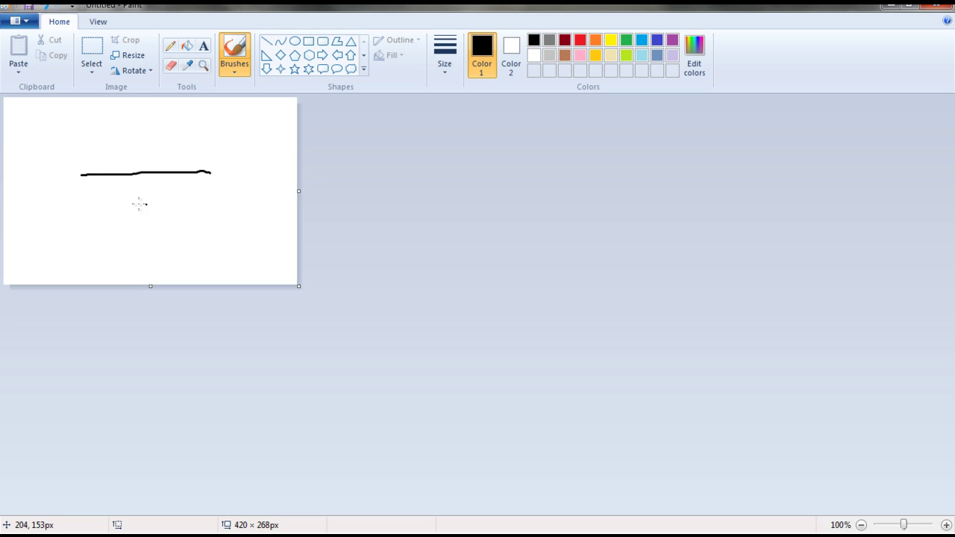
{"action": "left_click_drag", "start_coordinate": [76, 193], "coordinate": [214, 191]}
{"action": "key", "text": "ctrl+z"}
{"action": "left_click_drag", "start_coordinate": [75, 194], "coordinate": [225, 196]}
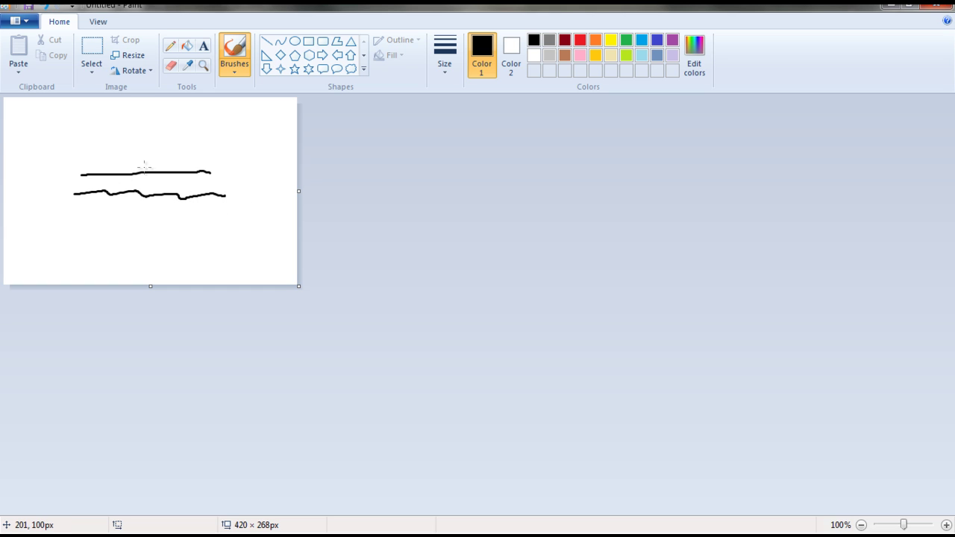
{"action": "mouse_move", "coordinate": [141, 171]}
{"action": "left_mouse_down"}
{"action": "mouse_move", "coordinate": [146, 151]}
{"action": "mouse_move", "coordinate": [157, 151]}
{"action": "mouse_move", "coordinate": [167, 186]}
{"action": "left_mouse_up"}
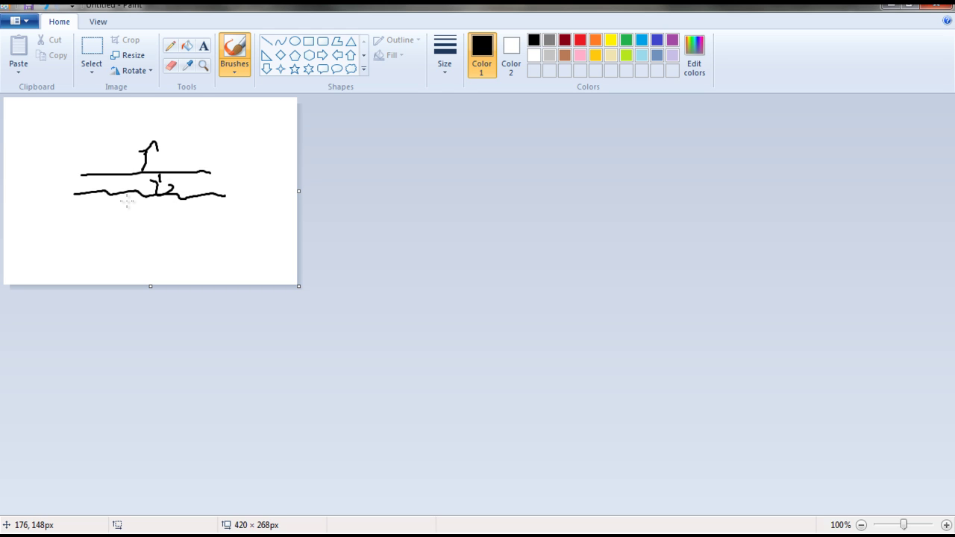
- Switch to Maya, raise the low-poly plane above the planks, and undo the move
{"action": "left_click", "coordinate": [925, 9]}
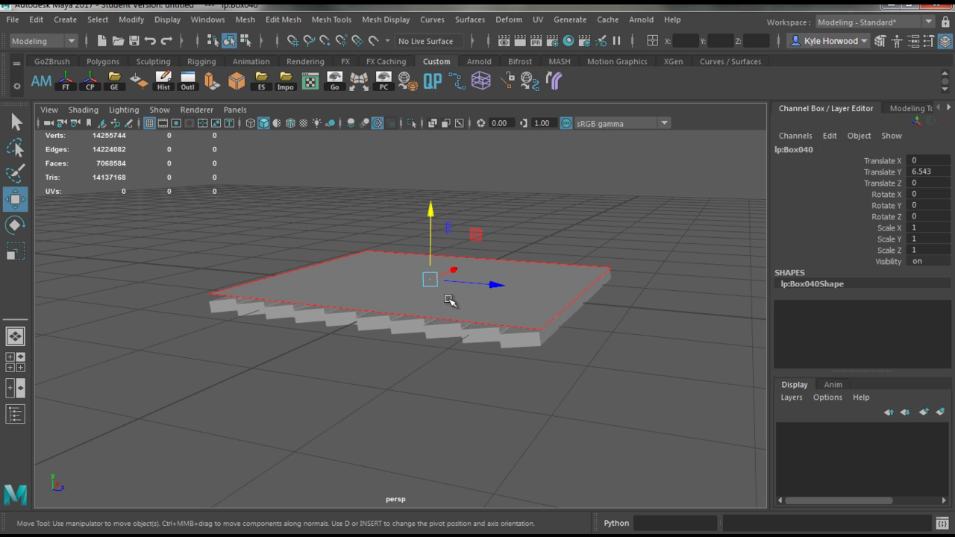
{"action": "left_click_drag", "start_coordinate": [434, 171], "coordinate": [416, 193]}
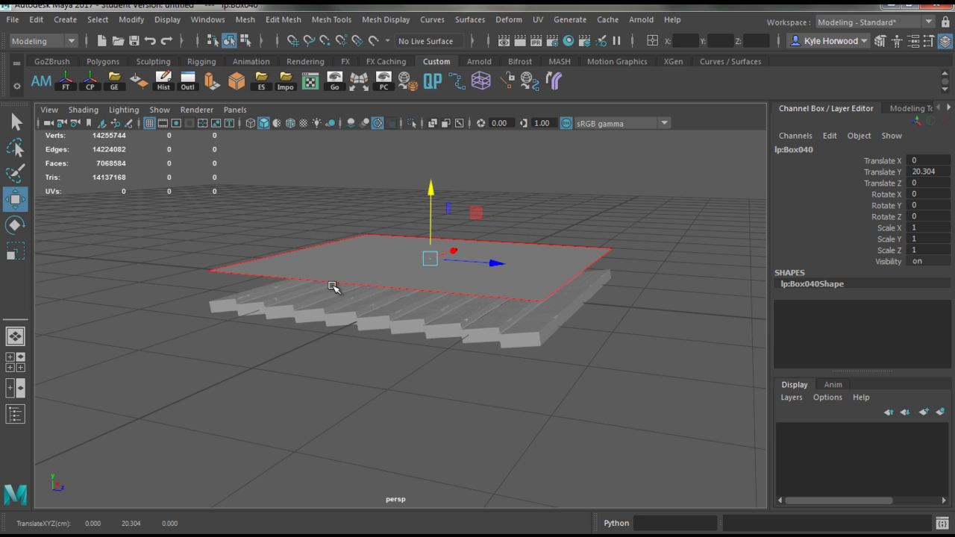
{"action": "key", "text": "ctrl+z"}
{"action": "left_click", "coordinate": [637, 254]}
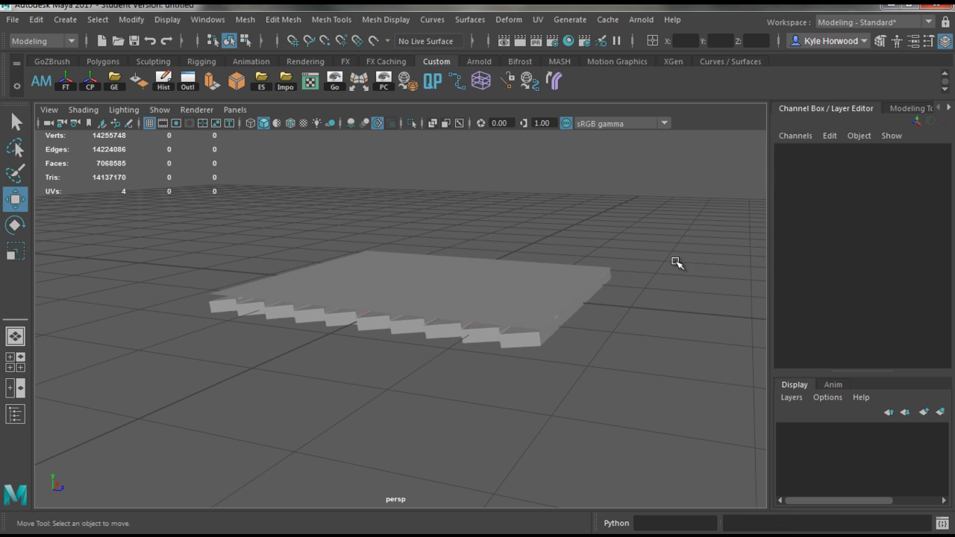
- Switch back to Substance Designer, review the maximum rear and frontal distances, and run the bake
{"action": "left_click", "coordinate": [889, 7]}
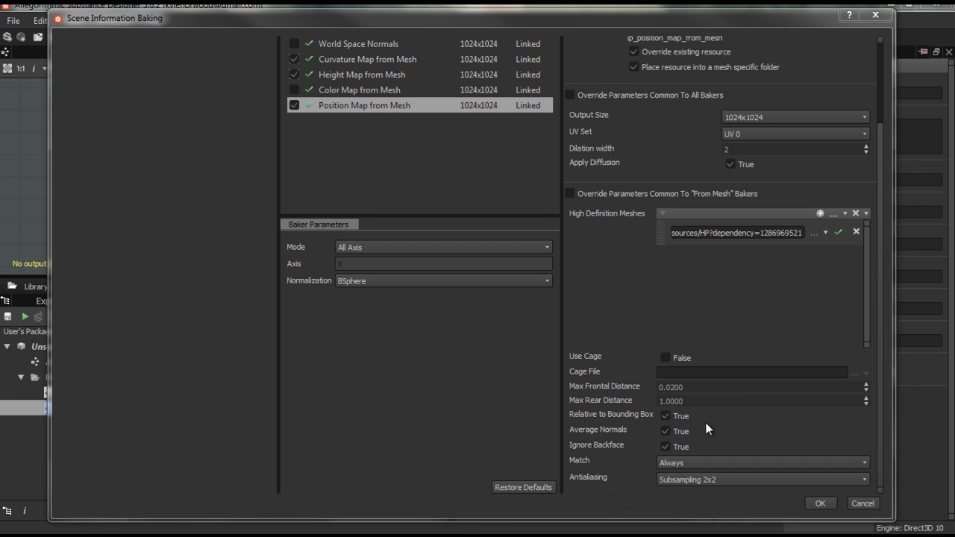
{"action": "left_click", "coordinate": [704, 400]}
{"action": "left_click_drag", "start_coordinate": [704, 401], "coordinate": [605, 400]}
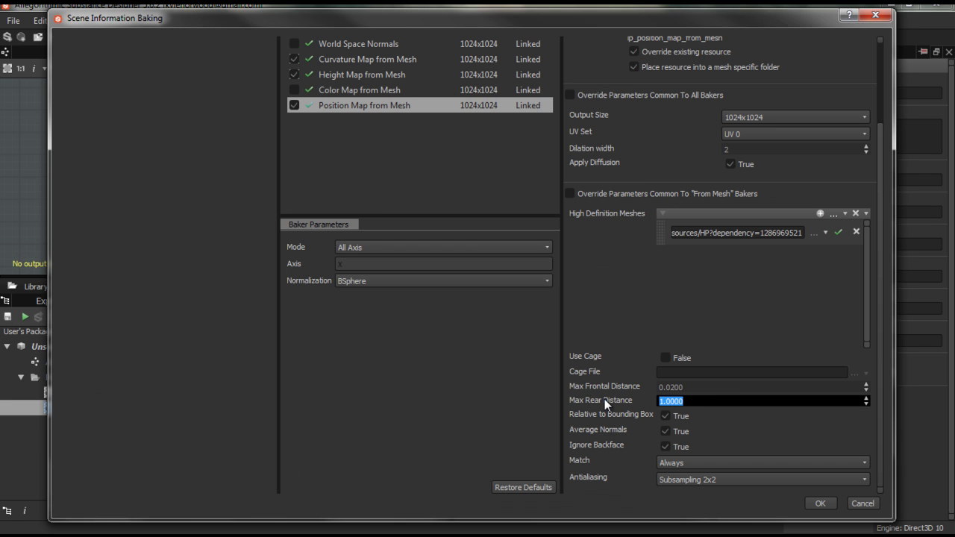
{"action": "left_click_drag", "start_coordinate": [688, 388], "coordinate": [646, 388]}
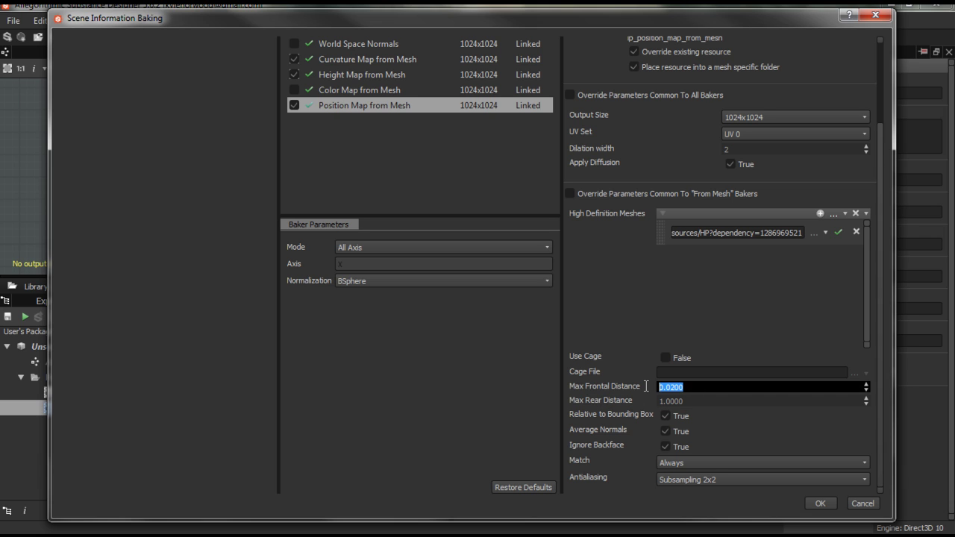
{"action": "left_click", "coordinate": [608, 388]}
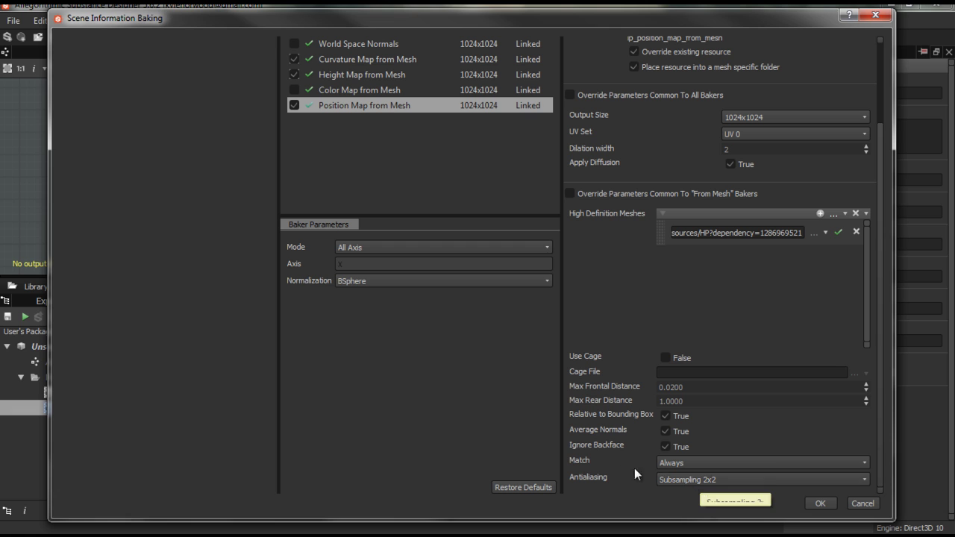
{"action": "scroll", "coordinate": [608, 428], "scroll_direction": "up", "scroll_amount": 2}
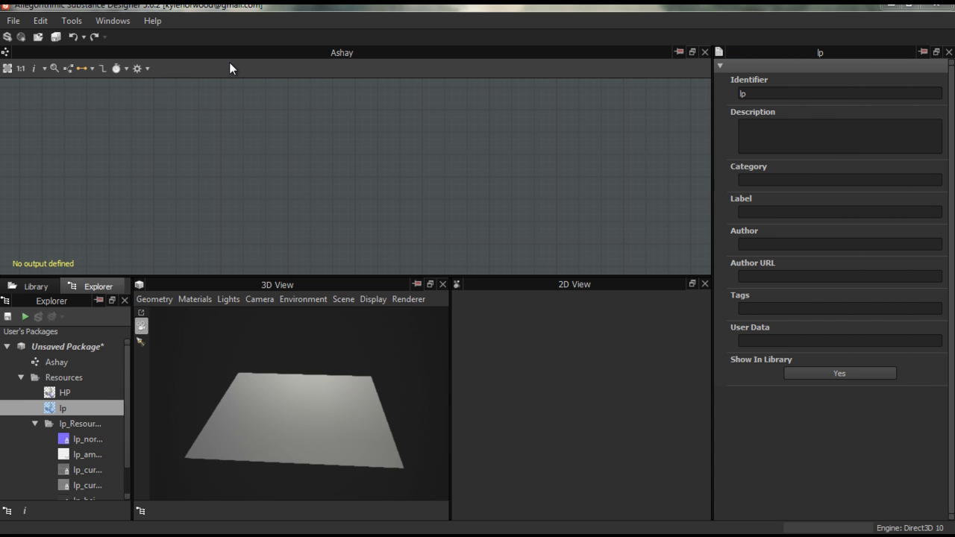
- Open the baked height map in the 2D view and examine its gradients across the planks
{"action": "left_click_drag", "start_coordinate": [133, 403], "coordinate": [150, 403]}
{"action": "scroll", "coordinate": [97, 455], "scroll_direction": "down", "scroll_amount": 2}
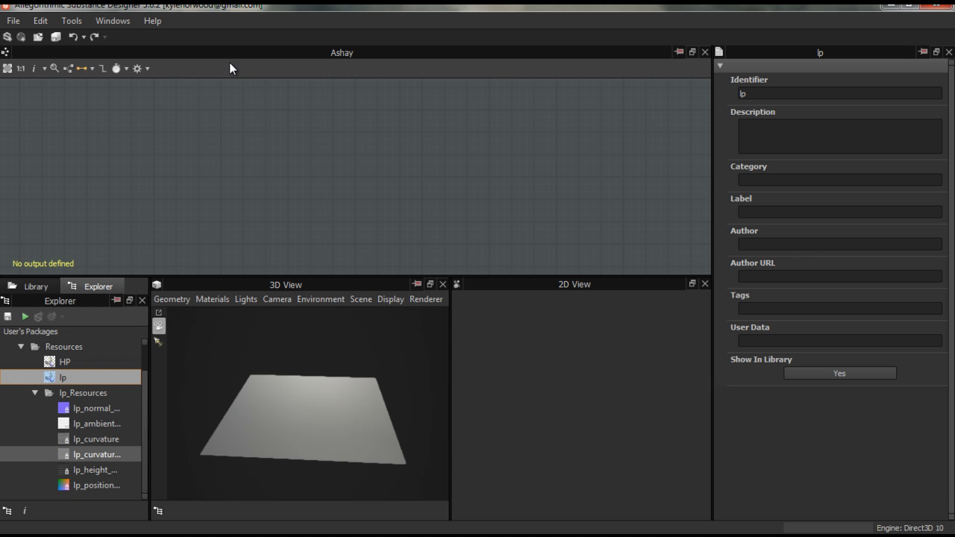
{"action": "left_click", "coordinate": [95, 470]}
{"action": "double_click", "coordinate": [95, 470]}
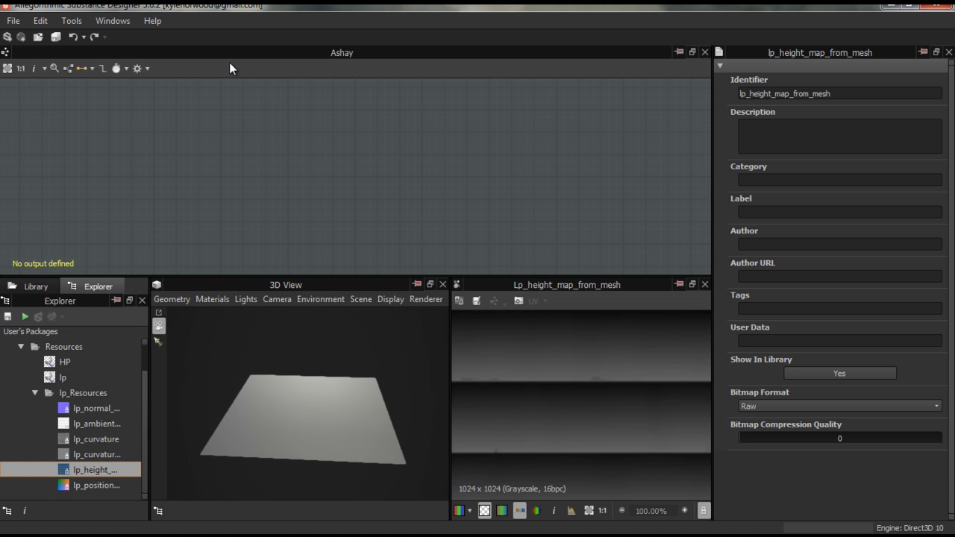
{"action": "scroll", "coordinate": [581, 405], "scroll_direction": "down", "scroll_amount": 6}
{"action": "scroll", "coordinate": [580, 405], "scroll_direction": "up", "scroll_amount": 1}
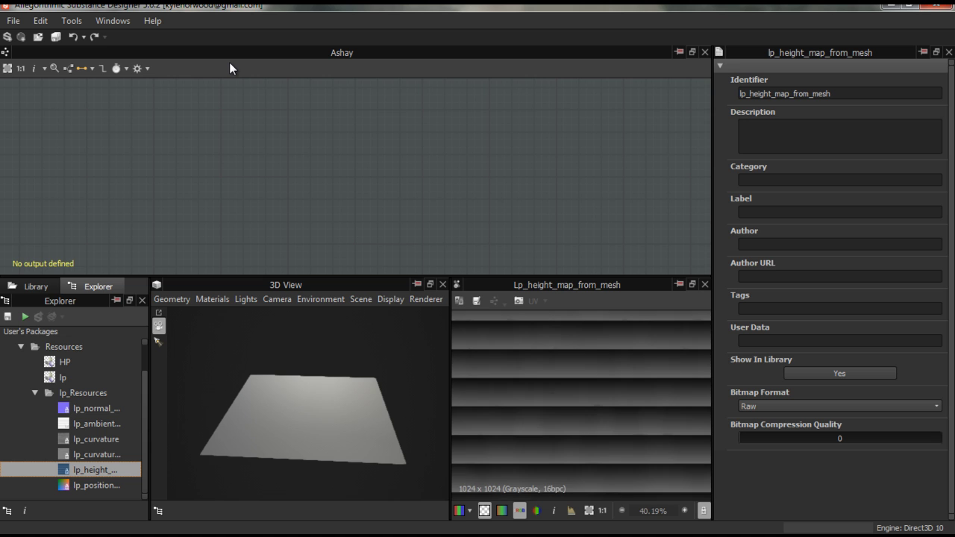
{"action": "scroll", "coordinate": [581, 406], "scroll_direction": "up", "scroll_amount": 4}
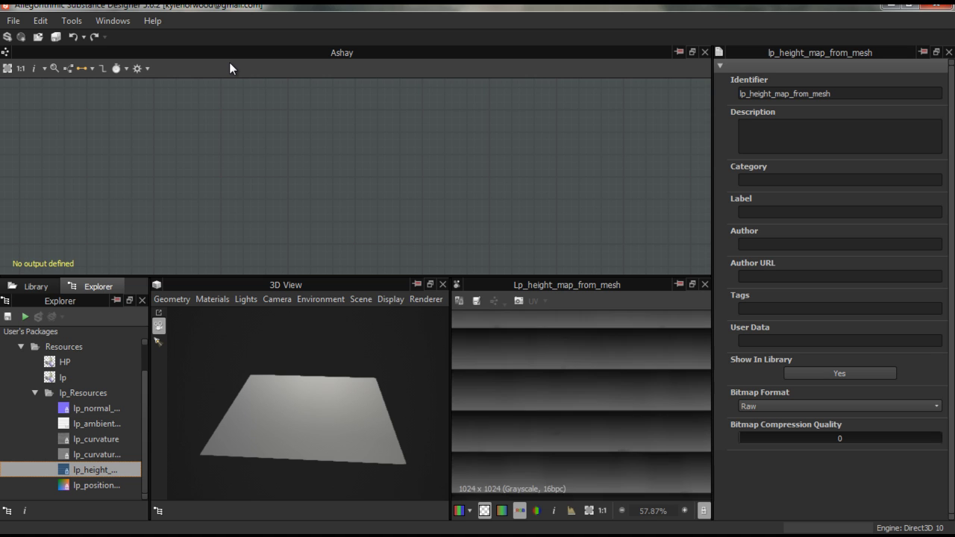
{"action": "scroll", "coordinate": [580, 402], "scroll_direction": "down", "scroll_amount": 1}
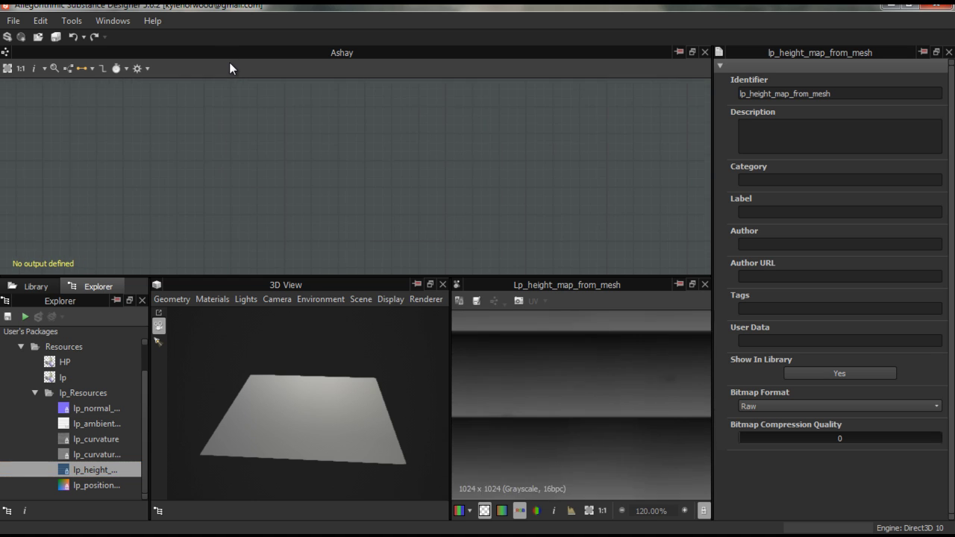
- Apply the baked height map to the plane in the 3D view as Height and inspect the plank edges
{"action": "left_click_drag", "start_coordinate": [96, 470], "coordinate": [356, 411]}
{"action": "left_click", "coordinate": [386, 297]}
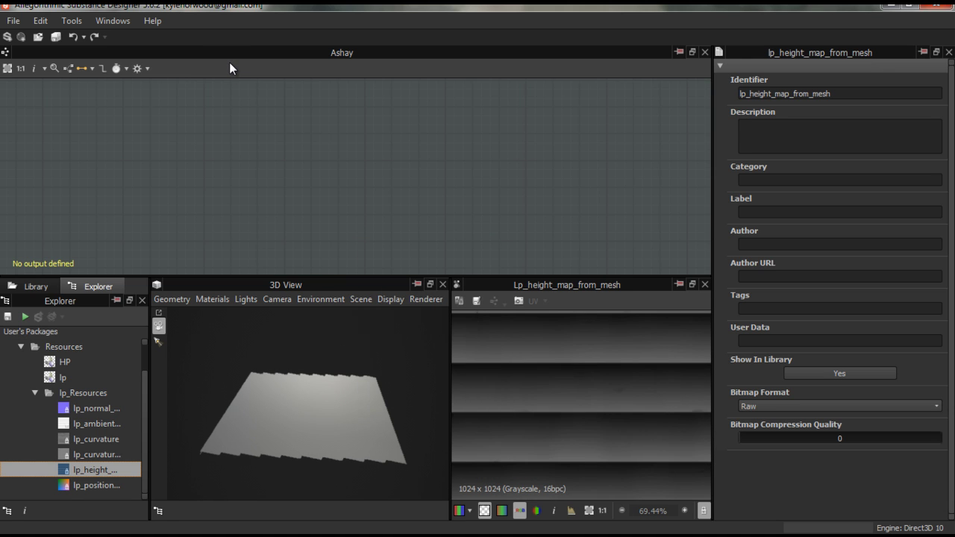
{"action": "left_click", "coordinate": [212, 299]}
{"action": "left_click_drag", "start_coordinate": [299, 396], "coordinate": [329, 455]}
{"action": "scroll", "coordinate": [308, 411], "scroll_direction": "up", "scroll_amount": 5}
{"action": "left_click_drag", "start_coordinate": [308, 411], "coordinate": [328, 373]}
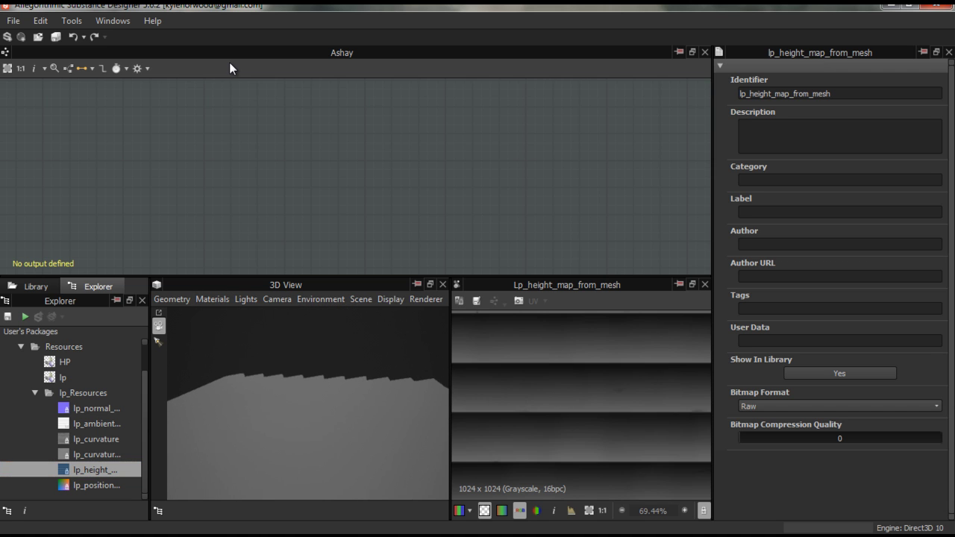
{"action": "middle_click_drag", "start_coordinate": [329, 411], "coordinate": [325, 384]}
- Apply the baked normal map to the plane as Normal and inspect the wood detail up close
{"action": "left_click_drag", "start_coordinate": [96, 409], "coordinate": [376, 394]}
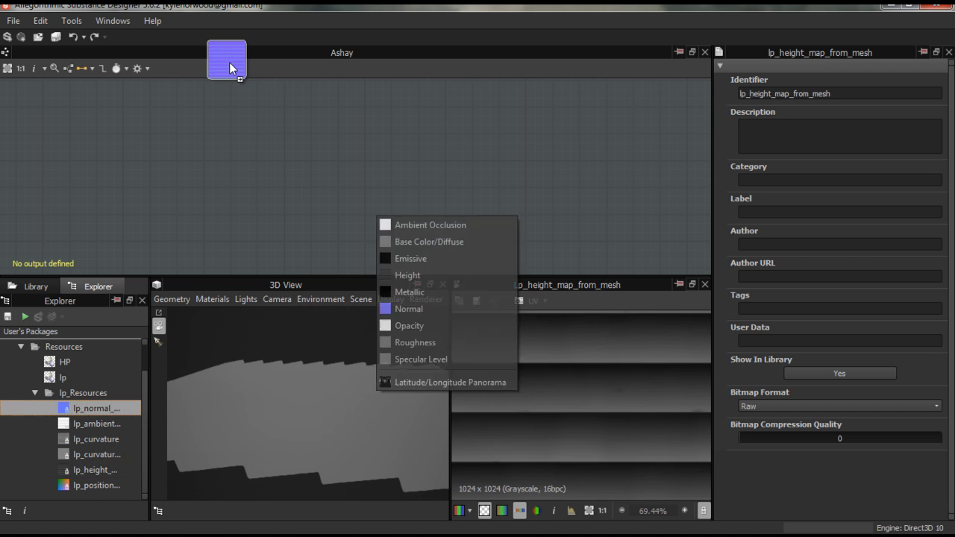
{"action": "left_click", "coordinate": [407, 309]}
{"action": "mouse_move", "coordinate": [308, 388]}
{"action": "left_mouse_down"}
{"action": "mouse_move", "coordinate": [328, 426]}
{"action": "mouse_move", "coordinate": [298, 392]}
{"action": "mouse_move", "coordinate": [284, 407]}
{"action": "mouse_move", "coordinate": [291, 425]}
{"action": "left_mouse_up"}
{"action": "scroll", "coordinate": [308, 403], "scroll_direction": "up", "scroll_amount": 5}
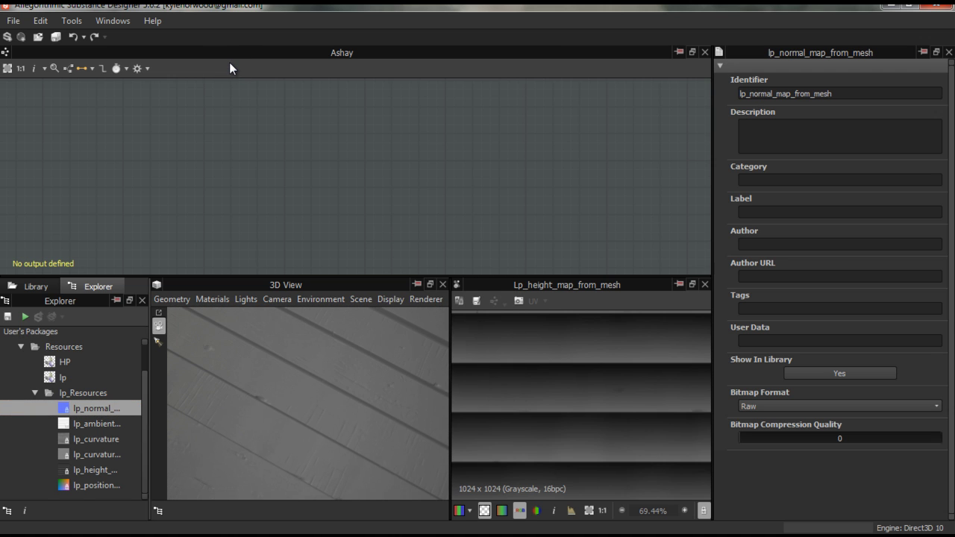
- Open the lp_curvature map in the 2D view and apply the baked ambient occlusion map to the plane
{"action": "double_click", "coordinate": [96, 439]}
{"action": "left_click", "coordinate": [96, 424]}
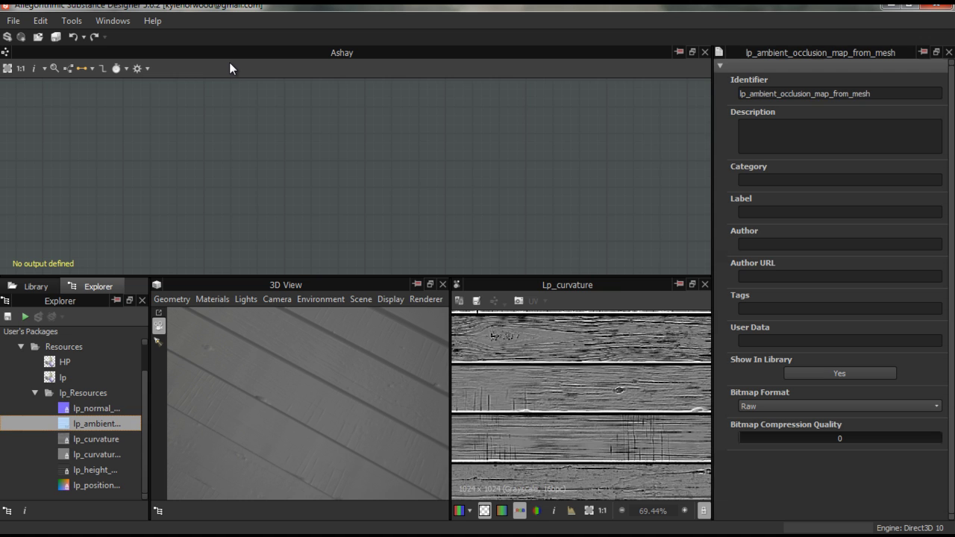
{"action": "left_click_drag", "start_coordinate": [96, 424], "coordinate": [341, 391]}
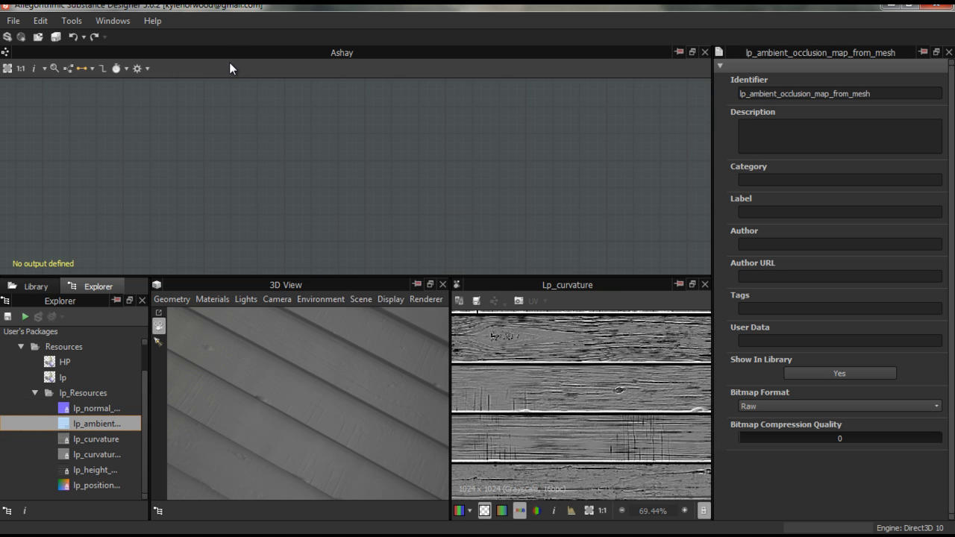
- Compare the lp_curvature map with the curvature map from mesh in the 2D view
{"action": "key", "text": "Down"}
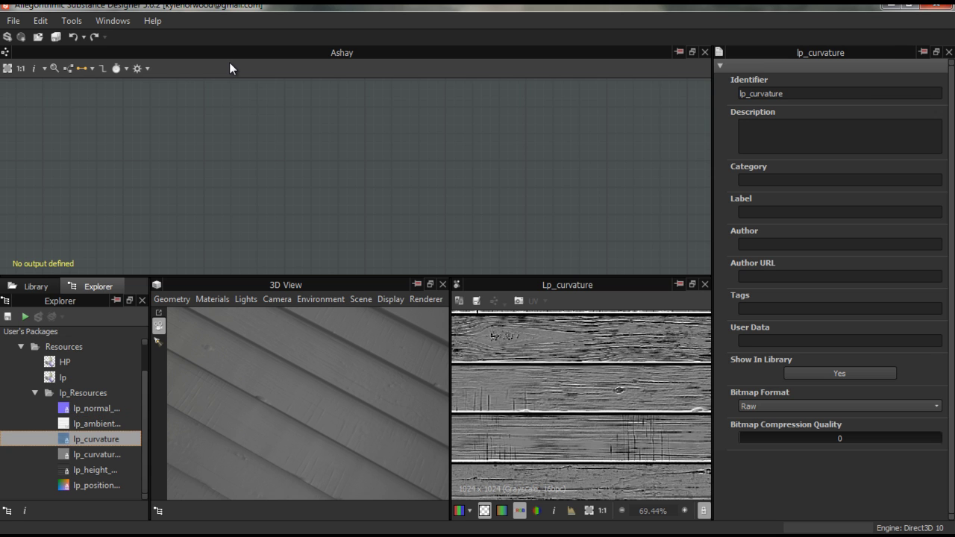
{"action": "key", "text": "Down"}
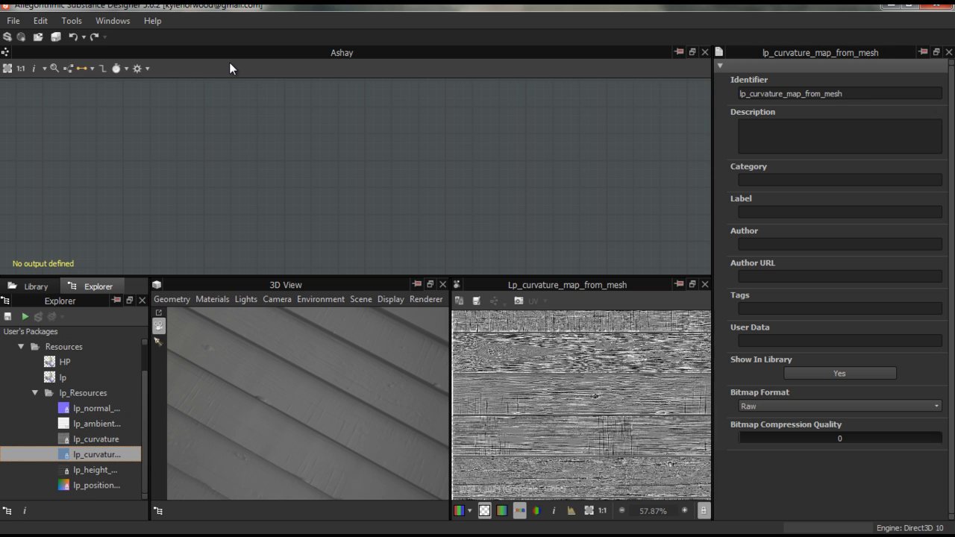
{"action": "key", "text": "Up"}
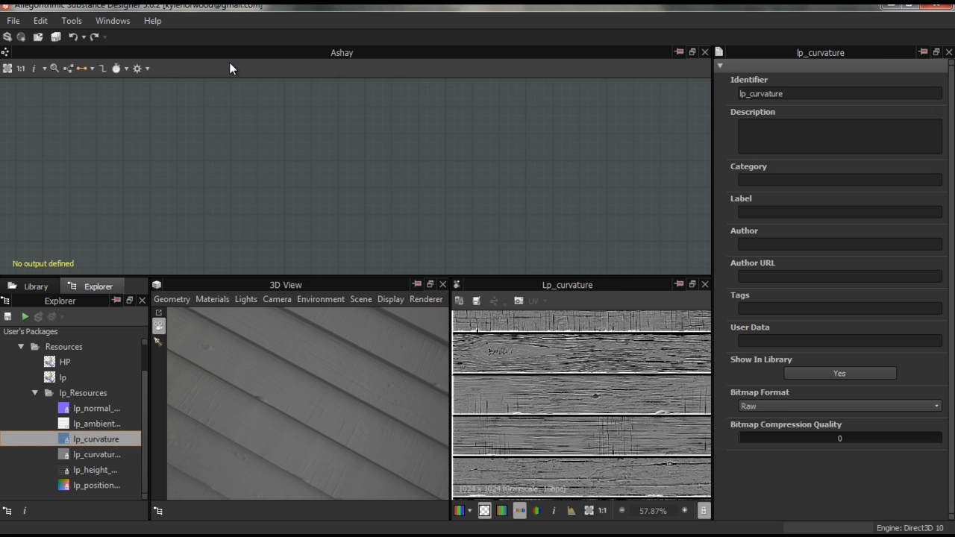
- Apply the lp_curvature map to the plane as Base Color/Diffuse and inspect the planks from a wider angle
{"action": "left_click_drag", "start_coordinate": [96, 439], "coordinate": [438, 379]}
{"action": "left_click", "coordinate": [483, 227]}
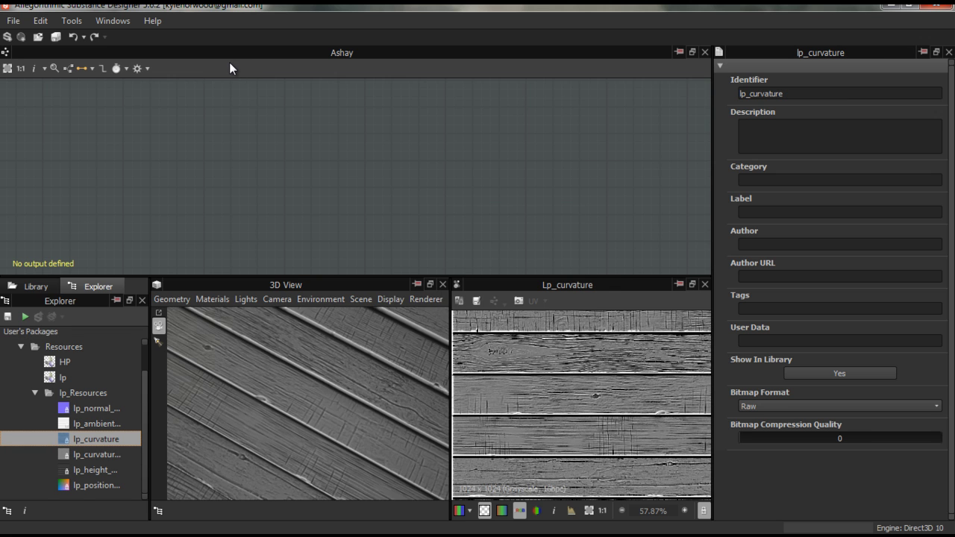
{"action": "scroll", "coordinate": [308, 403], "scroll_direction": "down", "scroll_amount": 3}
{"action": "scroll", "coordinate": [308, 403], "scroll_direction": "down", "scroll_amount": 2}
{"action": "left_click_drag", "start_coordinate": [307, 403], "coordinate": [403, 399]}
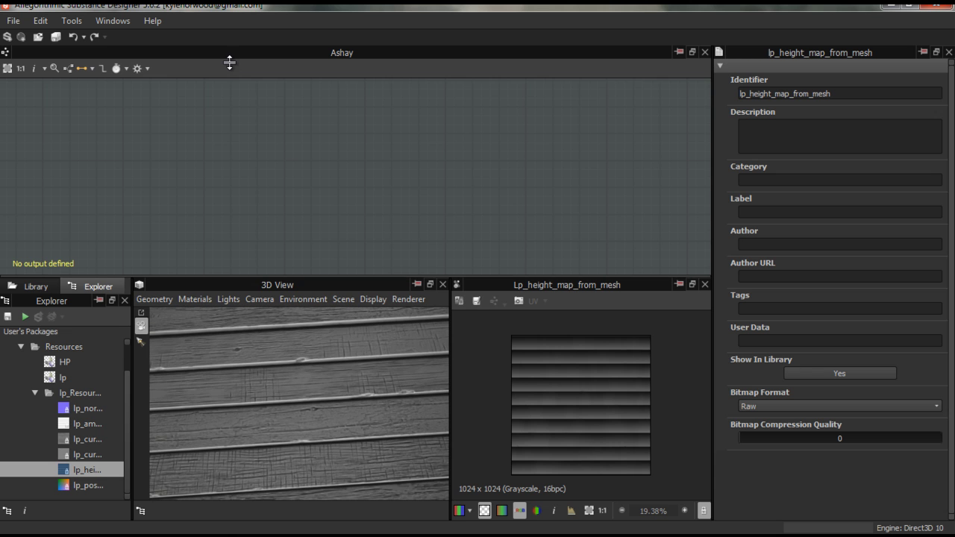
- Enlarge the 3D and 2D views by shrinking the graph and the properties area
{"action": "left_click_drag", "start_coordinate": [367, 276], "coordinate": [367, 141]}
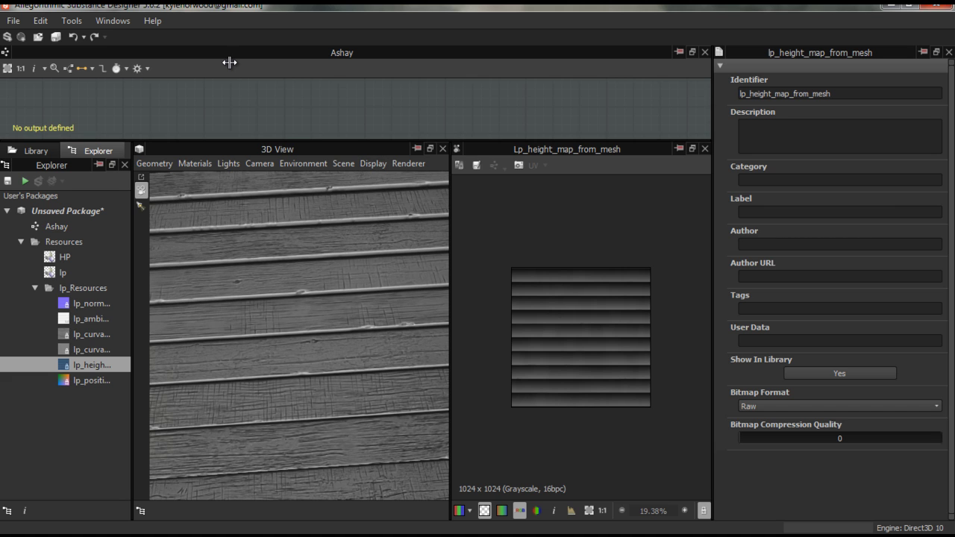
{"action": "left_click_drag", "start_coordinate": [712, 284], "coordinate": [795, 283]}
{"action": "mouse_move", "coordinate": [403, 358]}
{"action": "left_mouse_down"}
{"action": "mouse_move", "coordinate": [320, 298]}
{"action": "mouse_move", "coordinate": [277, 280]}
{"action": "left_mouse_up"}
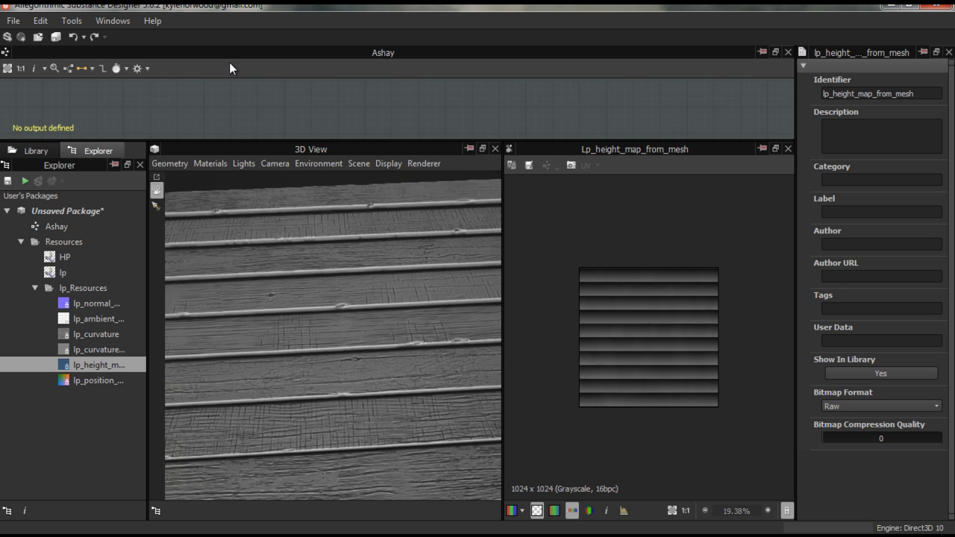
- Place the lp_curvature map in the Ashay graph as a bitmap node and add a Blend node fed by it
{"action": "left_click_drag", "start_coordinate": [95, 334], "coordinate": [230, 67]}
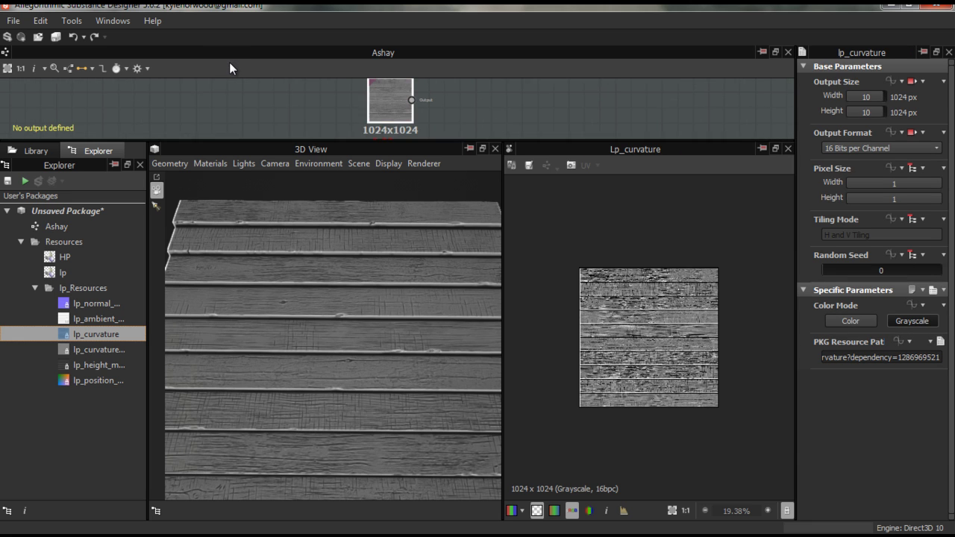
{"action": "scroll", "coordinate": [403, 108], "scroll_direction": "down", "scroll_amount": 1}
{"action": "key", "text": "space"}
{"action": "type", "text": "b"}
{"action": "key", "text": "Return"}
{"action": "key", "text": "ctrl+b"}
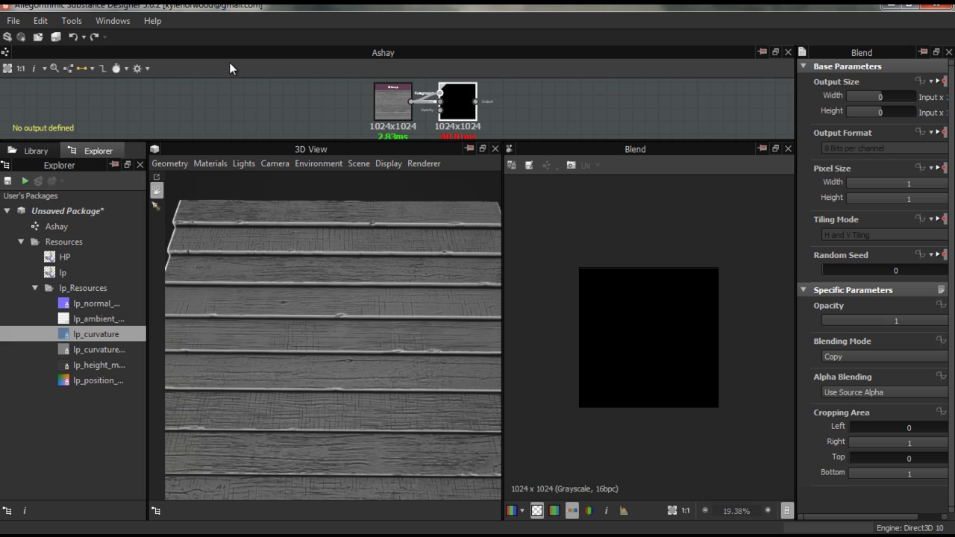
{"action": "left_click_drag", "start_coordinate": [391, 104], "coordinate": [364, 84]}
- Add a Uniform Color node below the curvature bitmap, set to Grayscale with a luminance of 127
{"action": "key", "text": "space"}
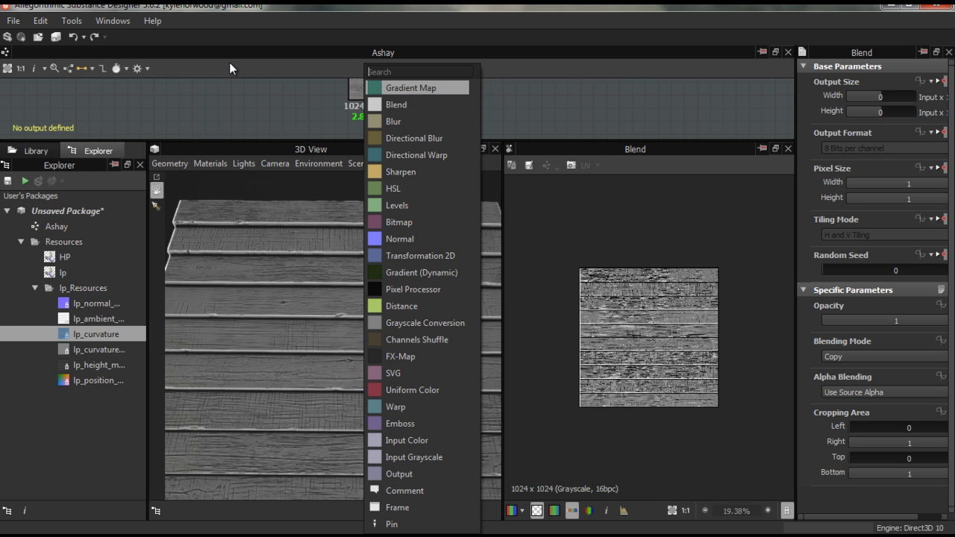
{"action": "type", "text": "u"}
{"action": "key", "text": "Return"}
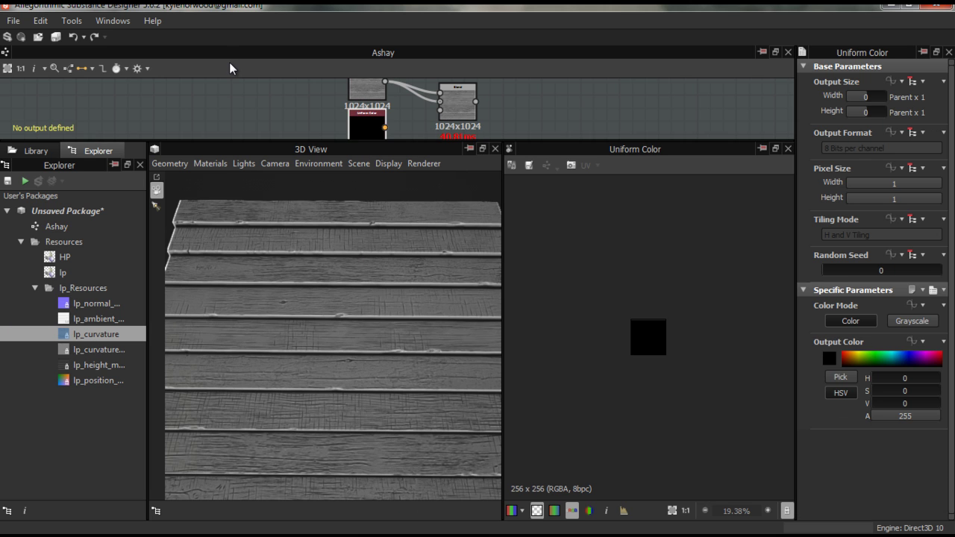
{"action": "left_click", "coordinate": [911, 321]}
{"action": "left_click", "coordinate": [907, 378]}
{"action": "type", "text": "1"}
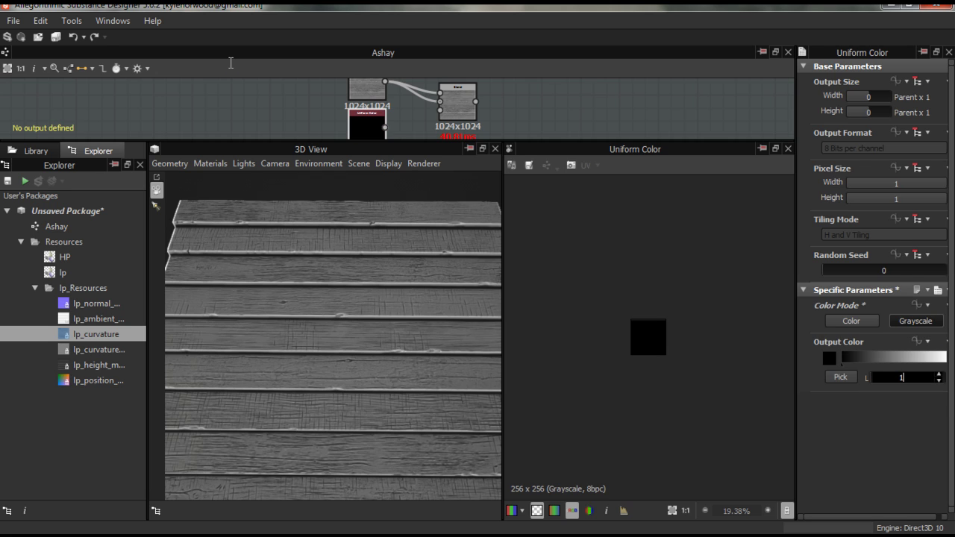
{"action": "type", "text": "27"}
{"action": "key", "text": "Return"}
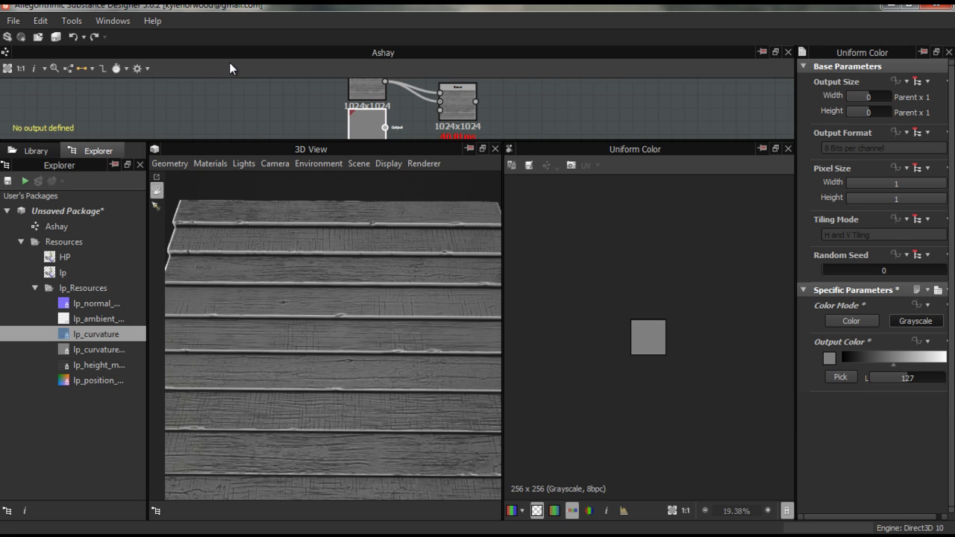
- Connect the Uniform Color to the Blend's background and show the Blend result on the plane as Base Color/Diffuse
{"action": "left_click_drag", "start_coordinate": [385, 128], "coordinate": [440, 102]}
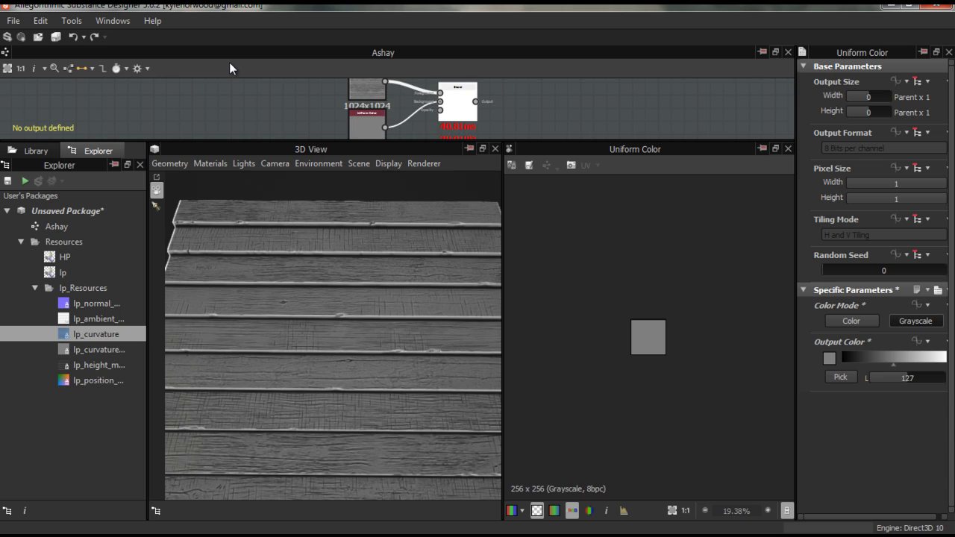
{"action": "double_click", "coordinate": [458, 106]}
{"action": "right_click", "coordinate": [458, 110]}
{"action": "left_click", "coordinate": [514, 139]}
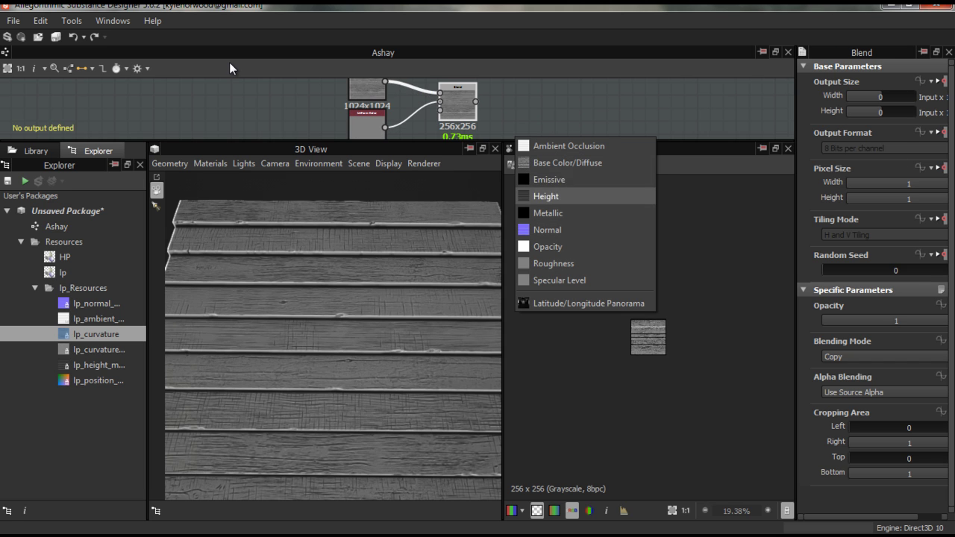
{"action": "left_click", "coordinate": [557, 162]}
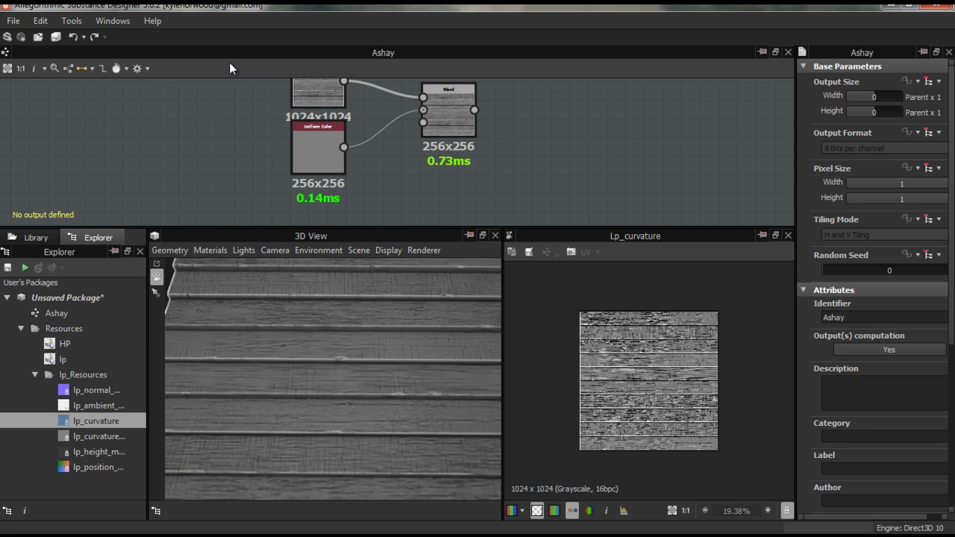
- Set the Ashay graph's output size to 2 by 2 (Parent x 4) and lower the Blend node's opacity to 0.25
{"action": "left_click_drag", "start_coordinate": [882, 97], "coordinate": [879, 113]}
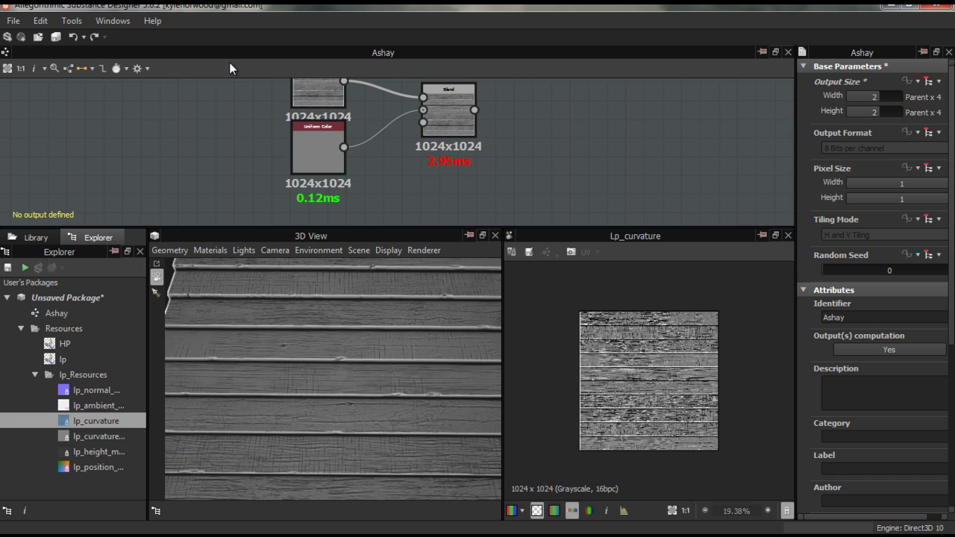
{"action": "double_click", "coordinate": [449, 110]}
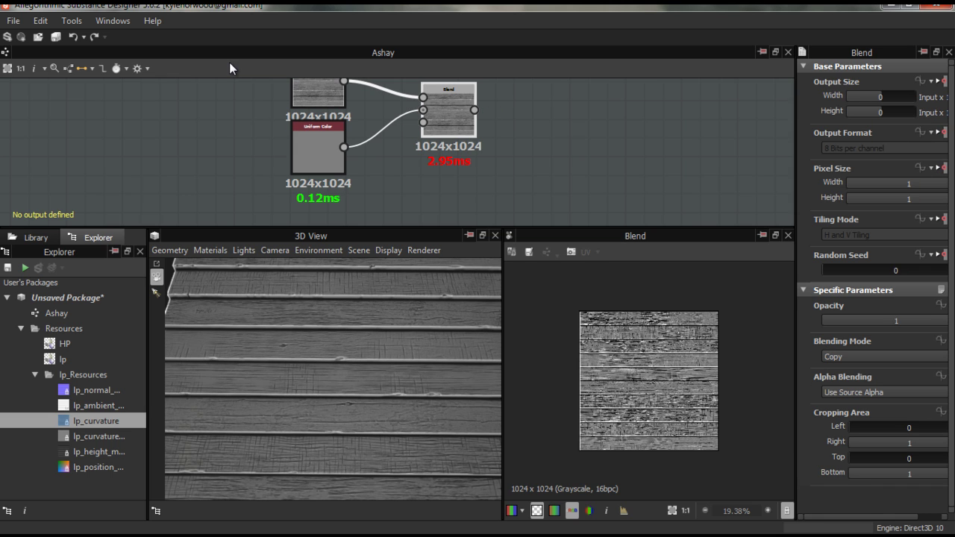
{"action": "left_click", "coordinate": [890, 320]}
{"action": "type", "text": "0.5"}
{"action": "key", "text": "Return"}
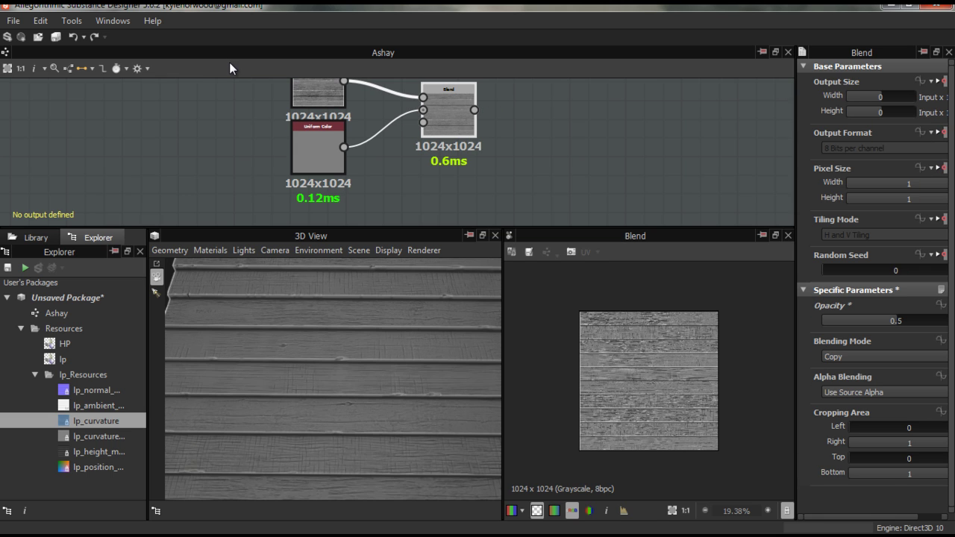
{"action": "type", "text": "0.25"}
{"action": "key", "text": "Return"}
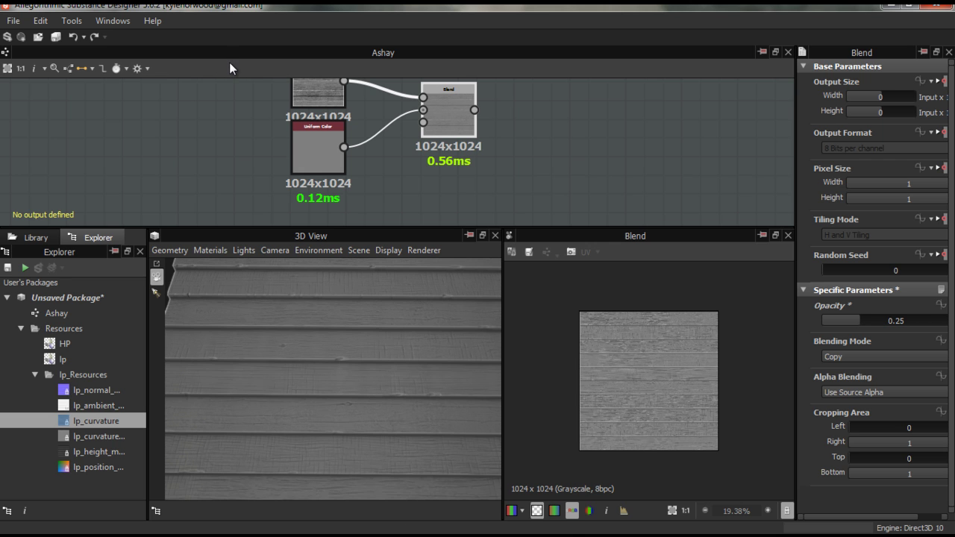
- Show the plane material's parameters and widen the properties area
{"action": "left_click_drag", "start_coordinate": [503, 373], "coordinate": [533, 373]}
{"action": "scroll", "coordinate": [348, 379], "scroll_direction": "up", "scroll_amount": 2}
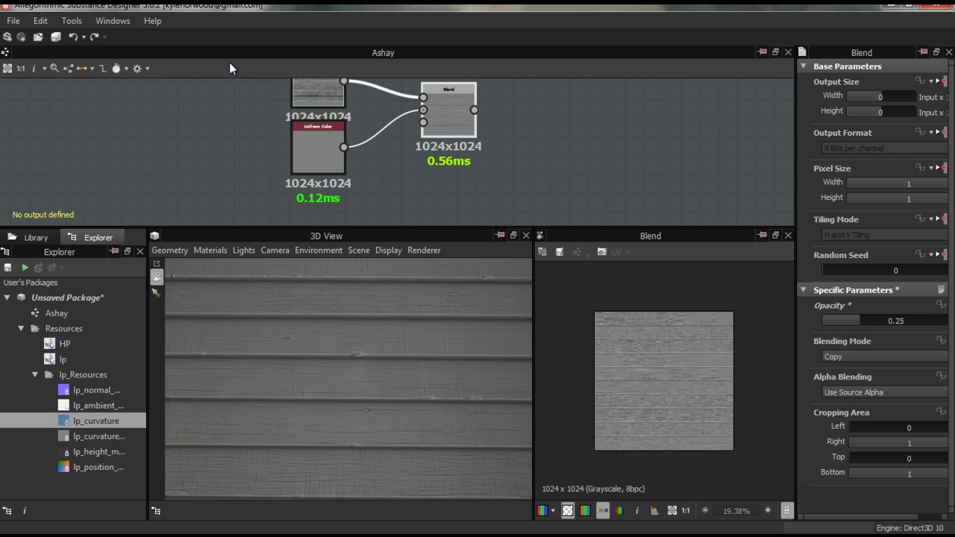
{"action": "left_click_drag", "start_coordinate": [348, 351], "coordinate": [361, 414]}
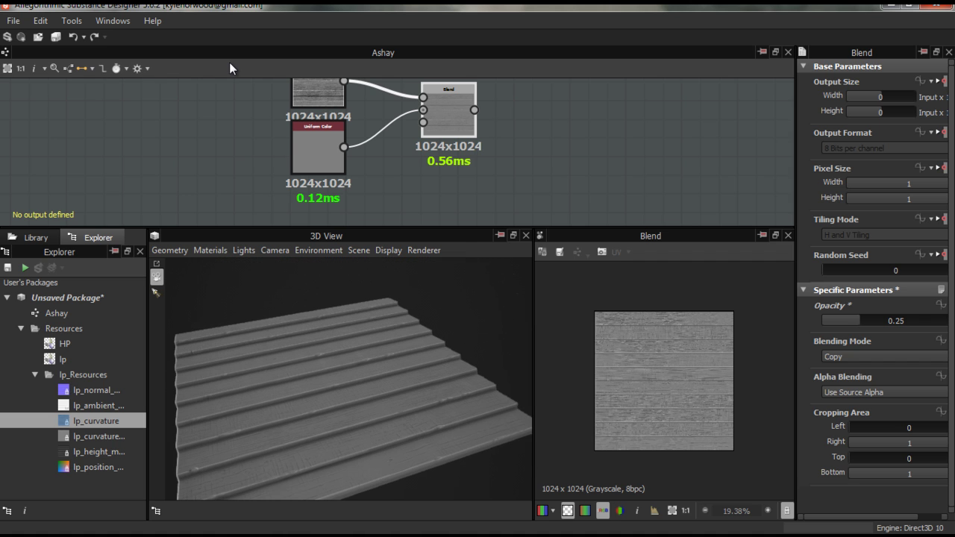
{"action": "left_click_drag", "start_coordinate": [534, 373], "coordinate": [449, 373]}
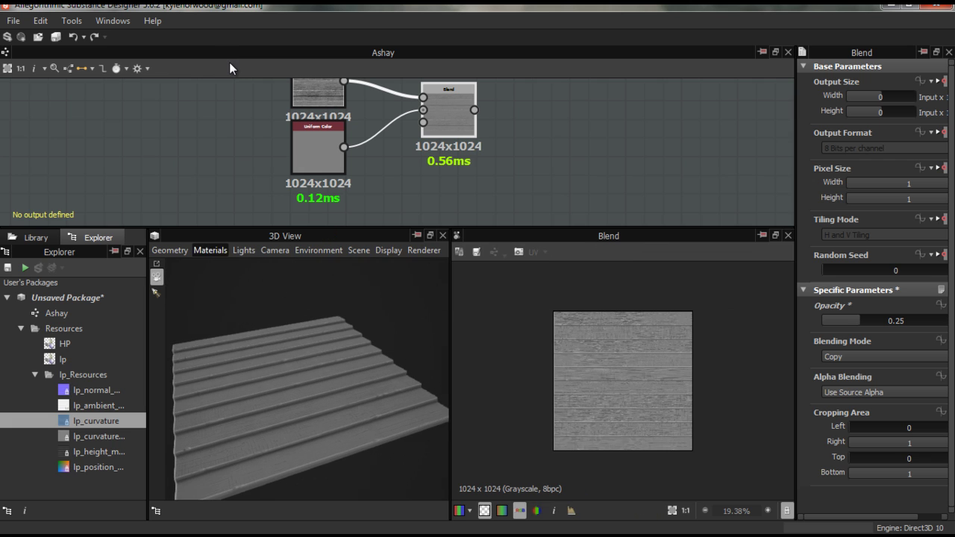
{"action": "left_click", "coordinate": [211, 251]}
{"action": "mouse_move", "coordinate": [224, 267]}
{"action": "left_click", "coordinate": [290, 269]}
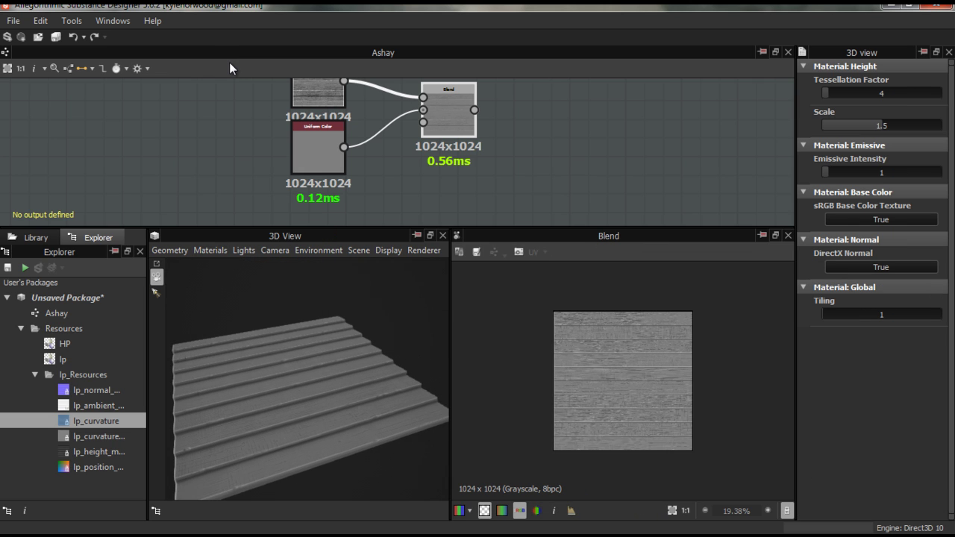
{"action": "left_click_drag", "start_coordinate": [795, 336], "coordinate": [723, 336]}
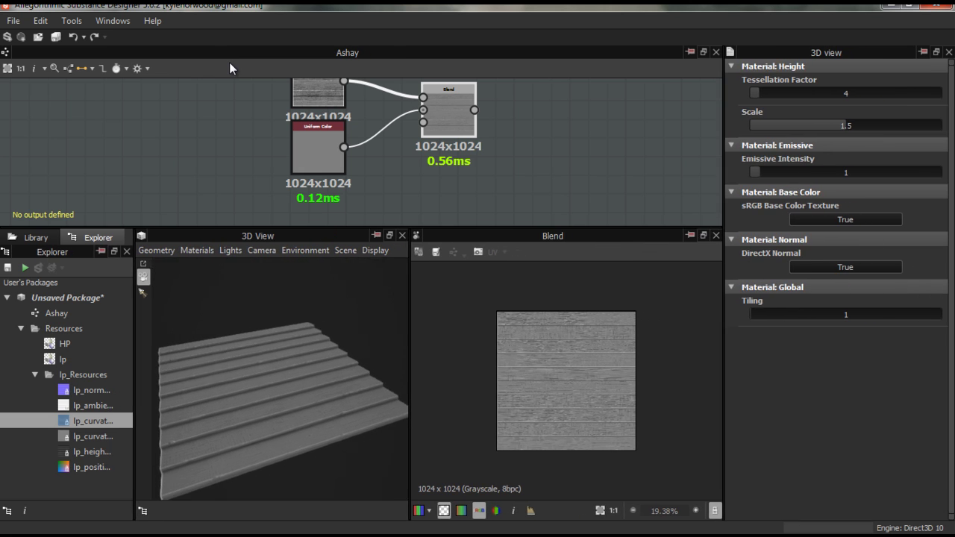
{"action": "left_click", "coordinate": [197, 251]}
{"action": "mouse_move", "coordinate": [156, 251]}
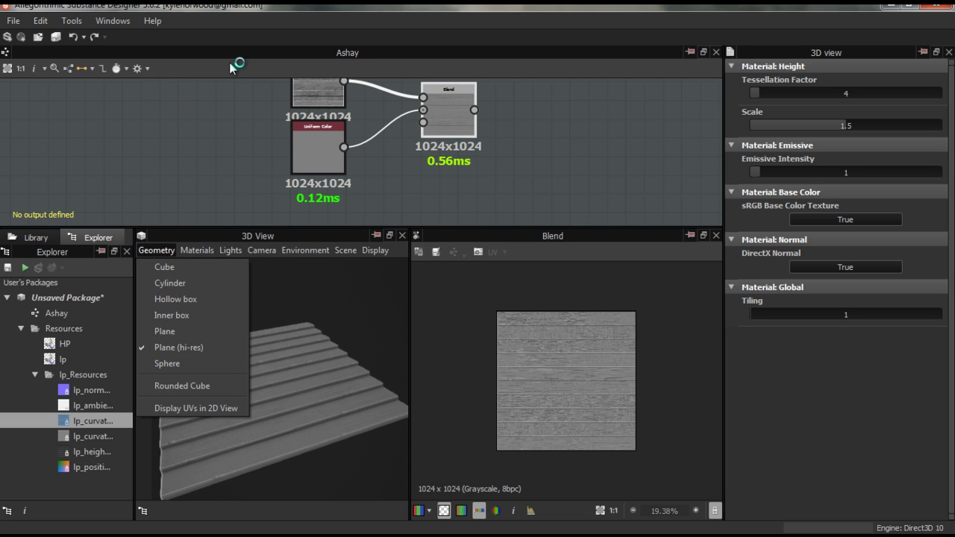
- Try material height scales of 0.25 and 0.05 on the plane
{"action": "left_click", "coordinate": [846, 126]}
{"action": "left_click", "coordinate": [845, 125]}
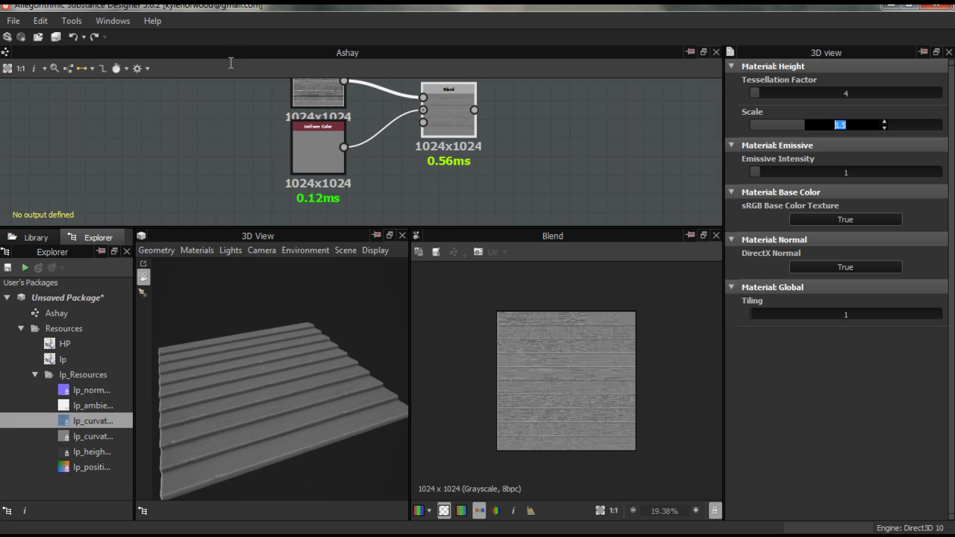
{"action": "type", "text": ".25"}
{"action": "key", "text": "Return"}
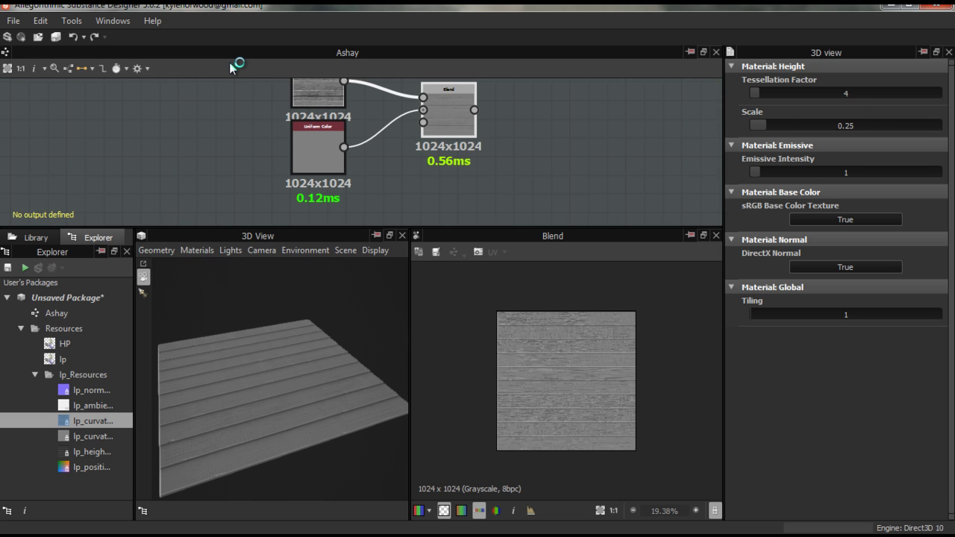
{"action": "left_click", "coordinate": [845, 126]}
{"action": "type", "text": "."}
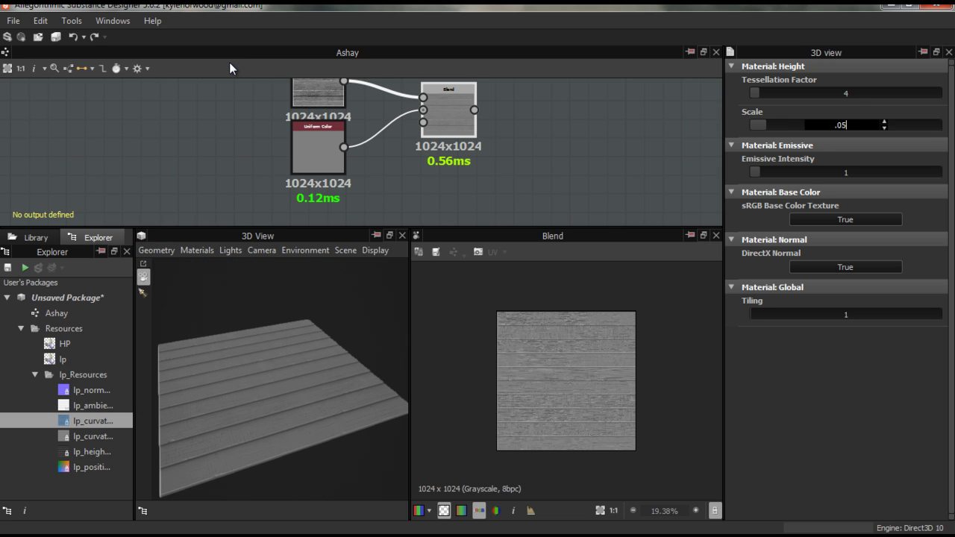
{"action": "type", "text": "05"}
{"action": "key", "text": "Return"}
- Try a material height scale of 0.5 and inspect the plank relief from a low angle
{"action": "left_click_drag", "start_coordinate": [261, 410], "coordinate": [313, 392]}
{"action": "double_click", "coordinate": [840, 124]}
{"action": "type", "text": "0.5"}
{"action": "key", "text": "Return"}
{"action": "left_click_drag", "start_coordinate": [298, 403], "coordinate": [258, 401]}
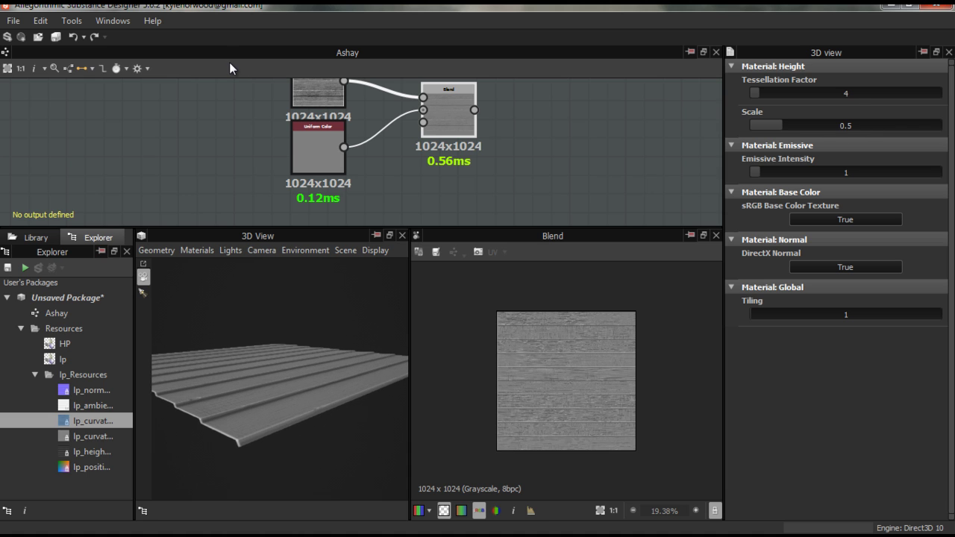
- Test an exaggerated material height scale of 12.5, and settle on 1.5
{"action": "double_click", "coordinate": [843, 125]}
{"action": "type", "text": "12.5"}
{"action": "key", "text": "Return"}
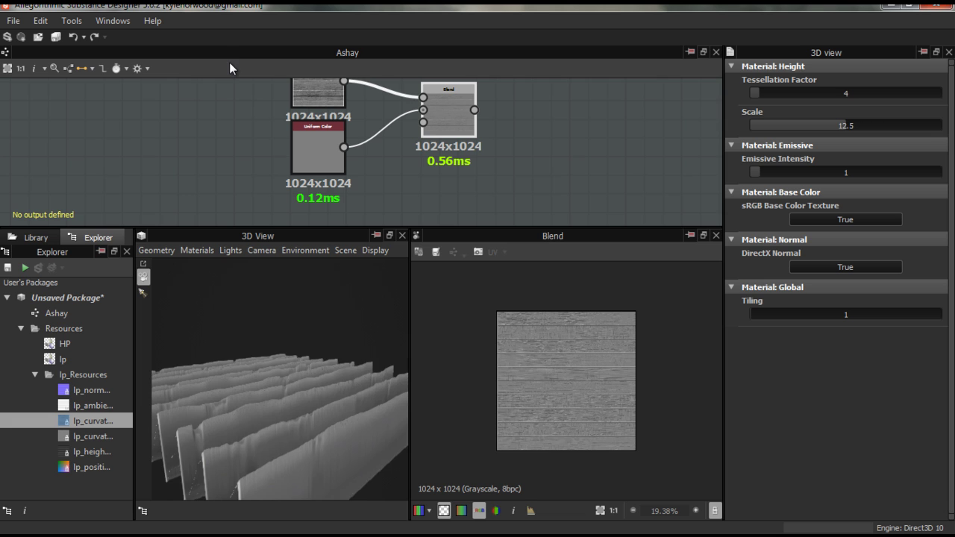
{"action": "double_click", "coordinate": [843, 125]}
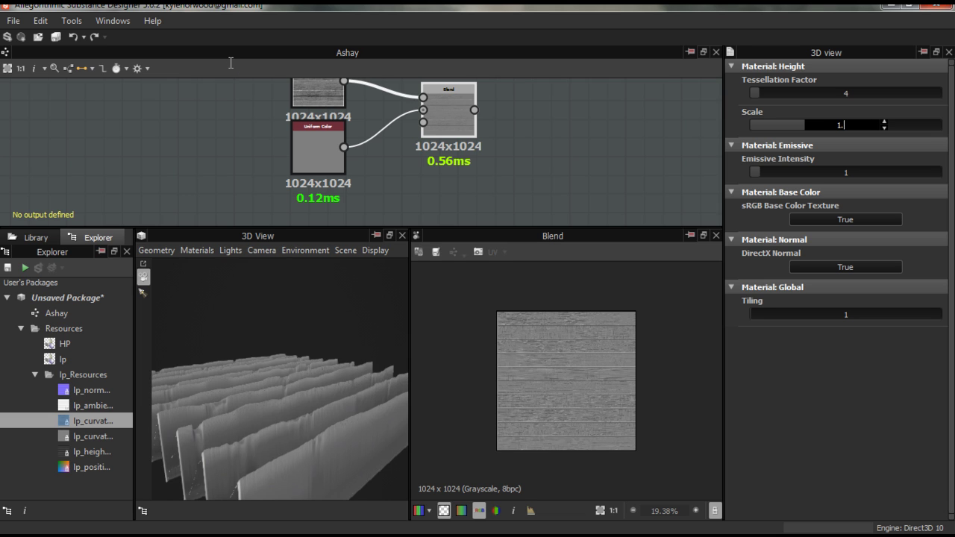
{"action": "key", "text": "Return"}
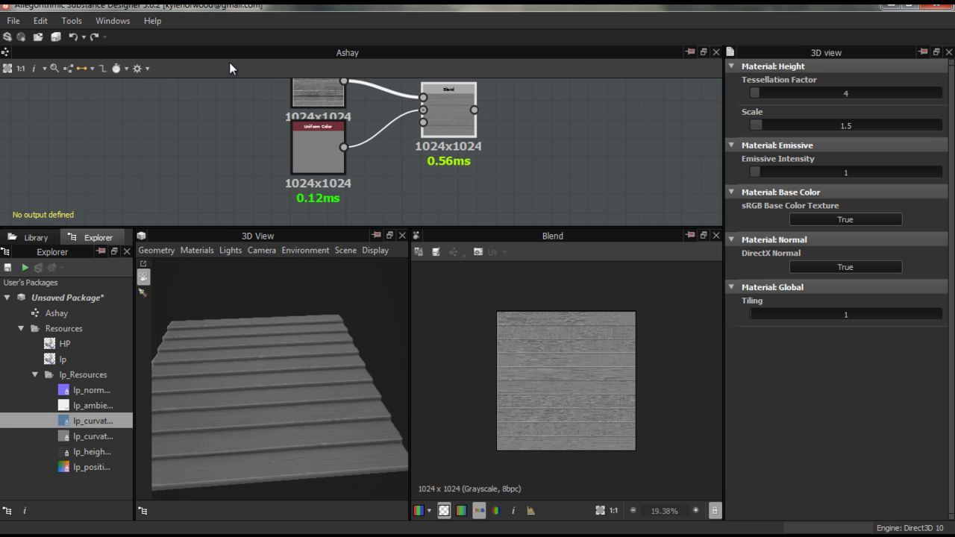